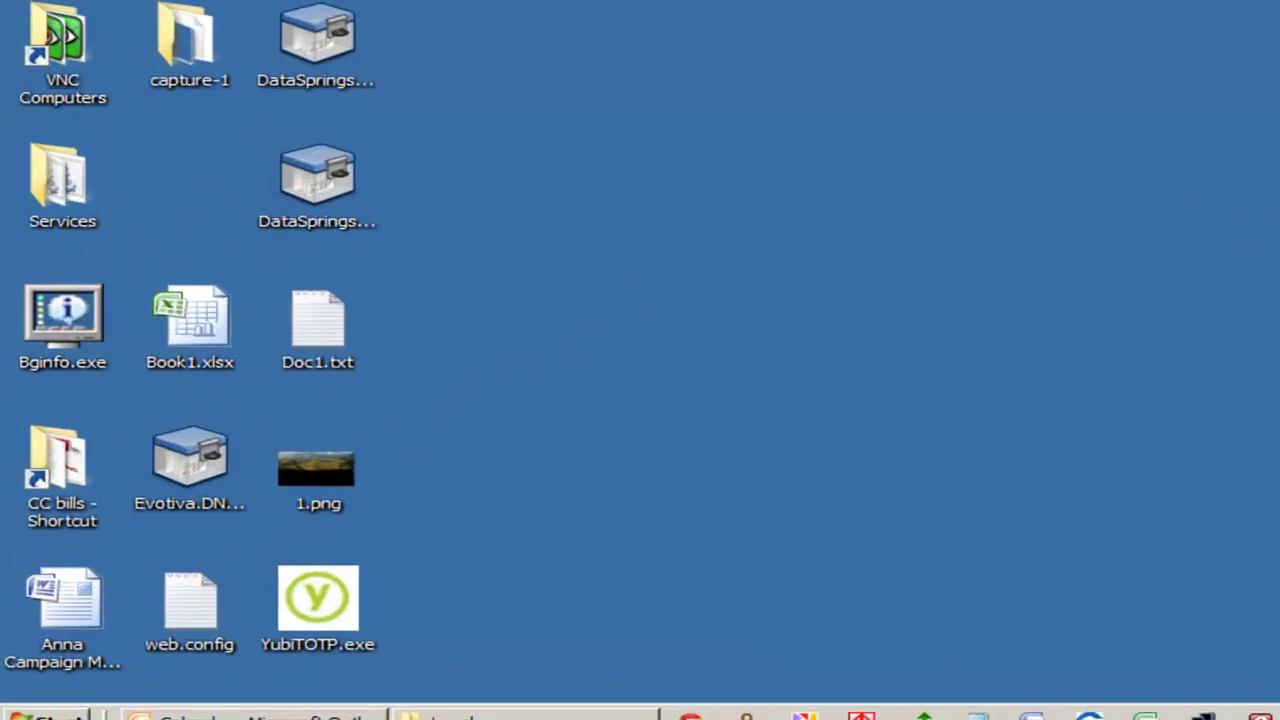
- Open the Local Security Policy administrative tool and display the Additional Rules of the Software Restriction Policies
key(super)
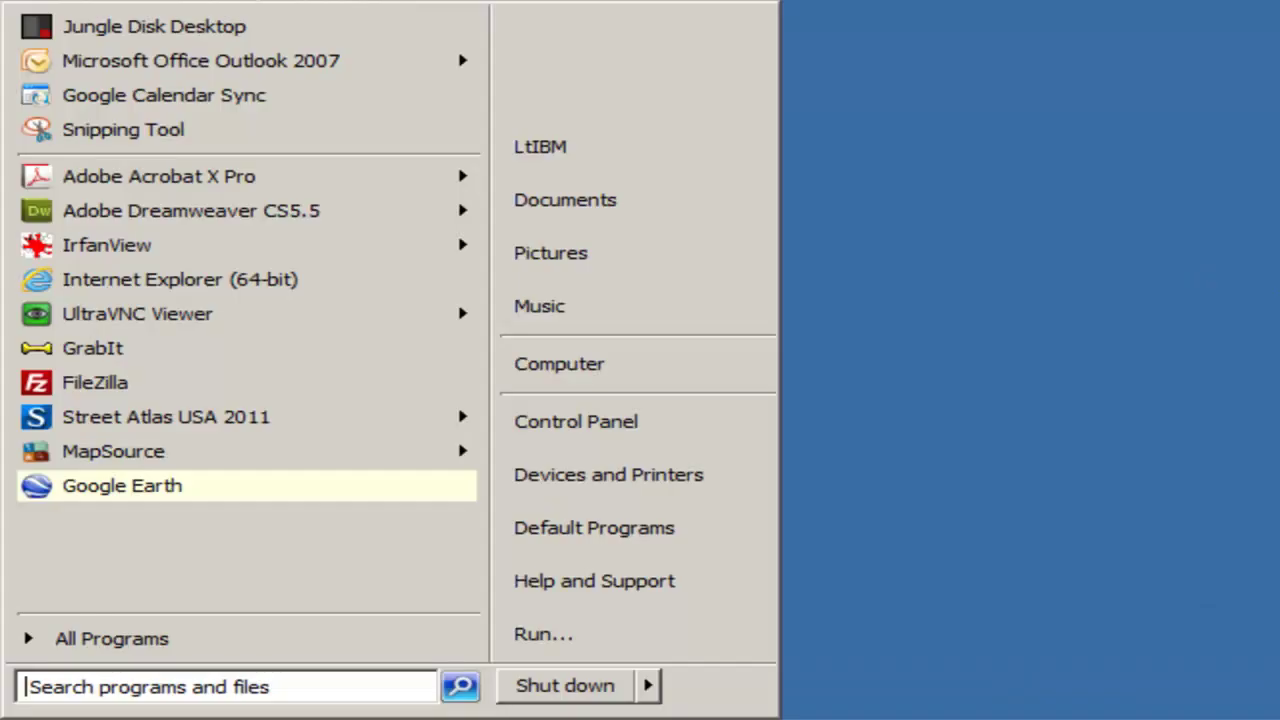
click(608, 422)
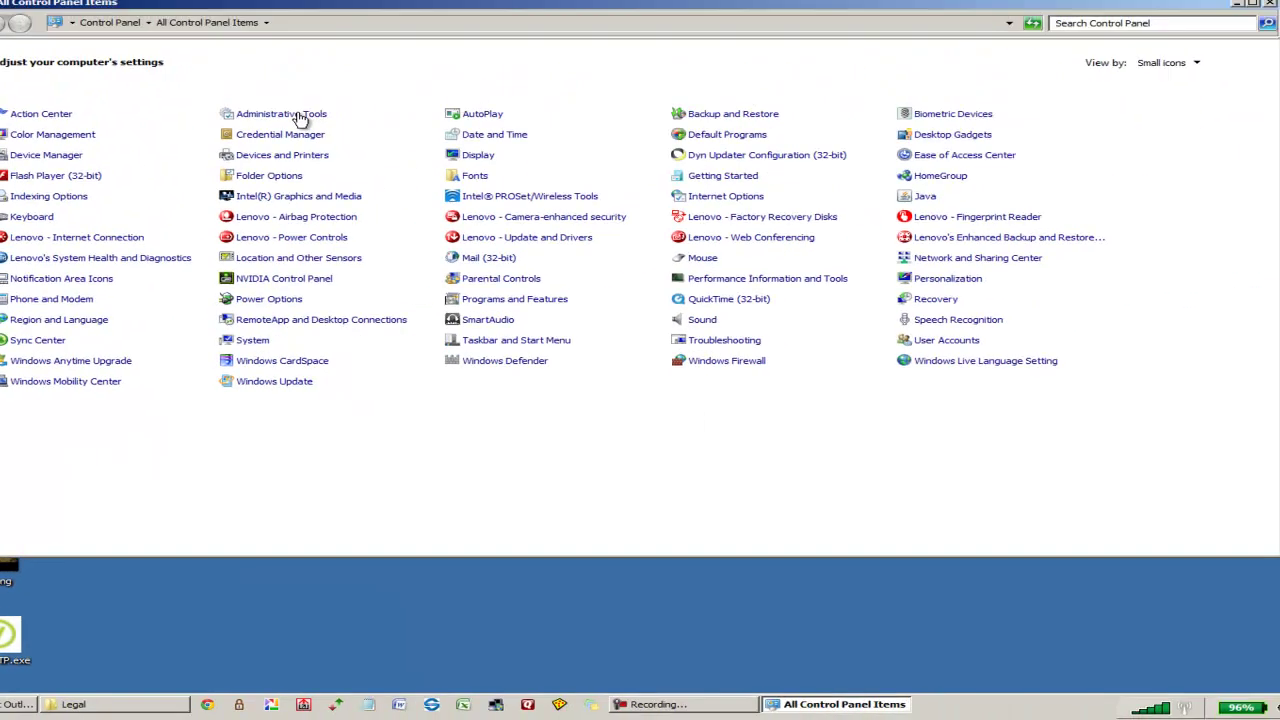
click(300, 120)
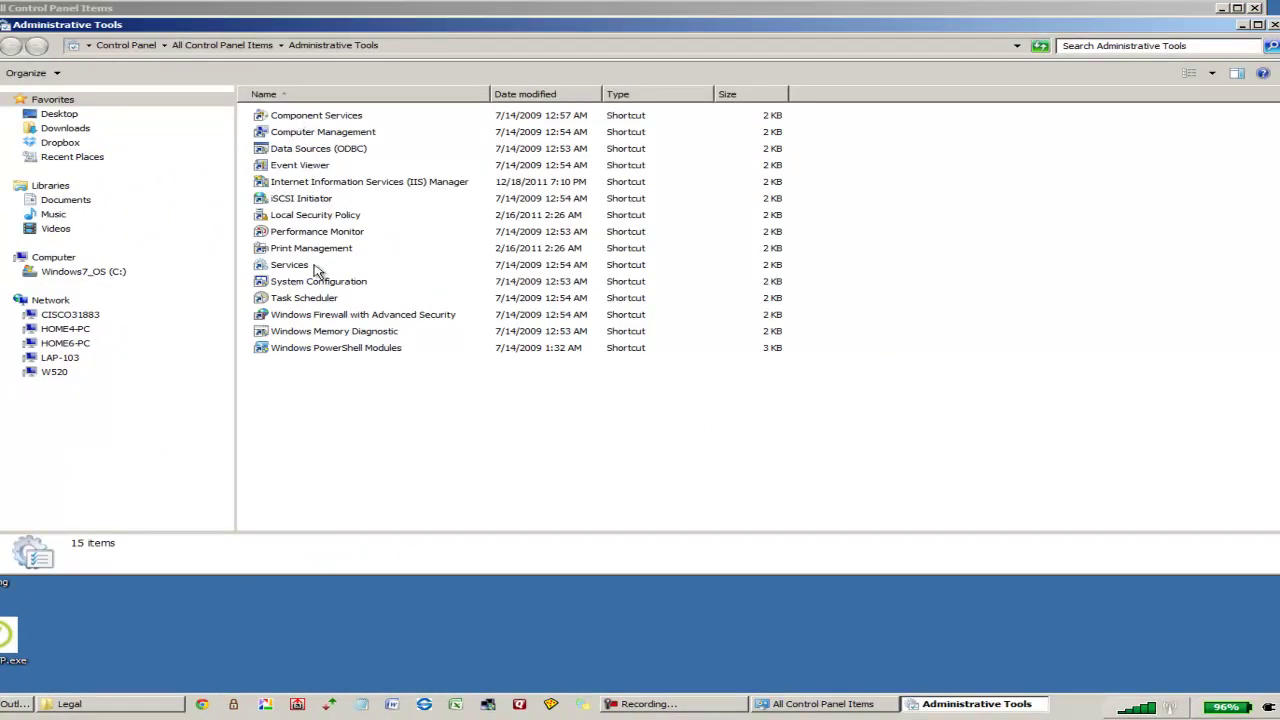
double_click(263, 222)
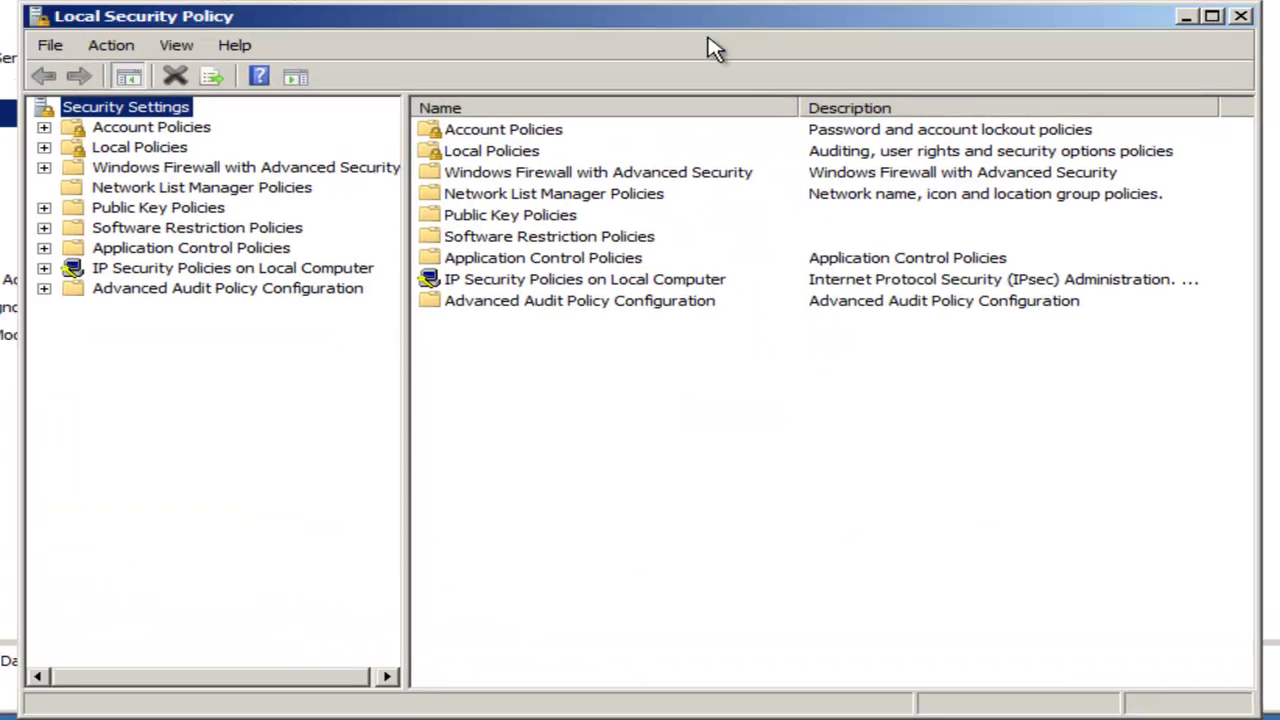
click(44, 229)
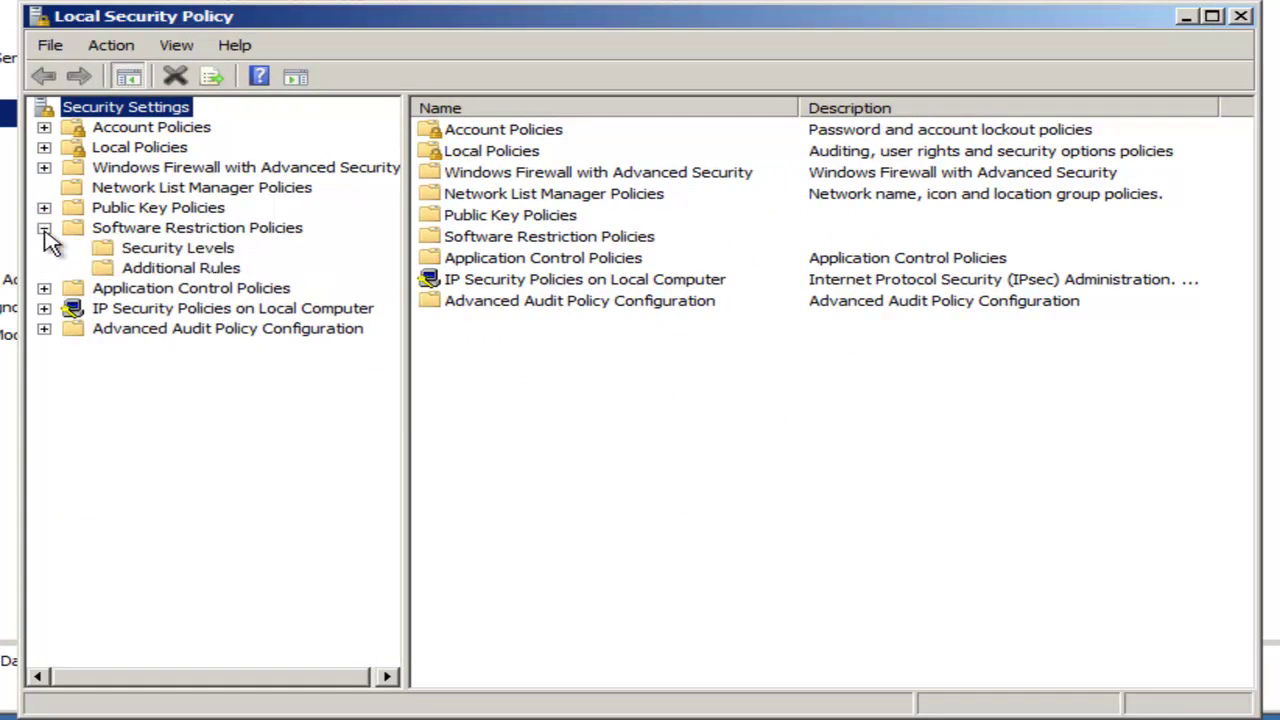
click(198, 276)
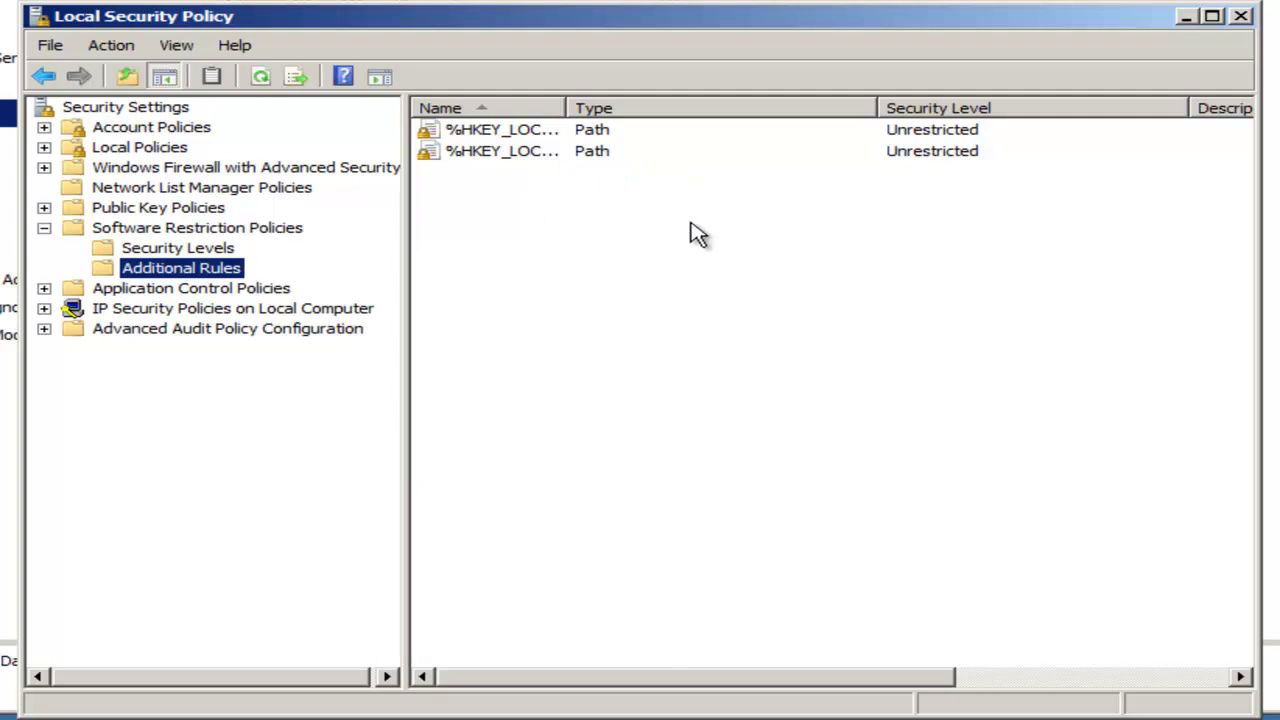
- Add a path rule for E: with the Disallowed security level to the Additional Rules
click(112, 48)
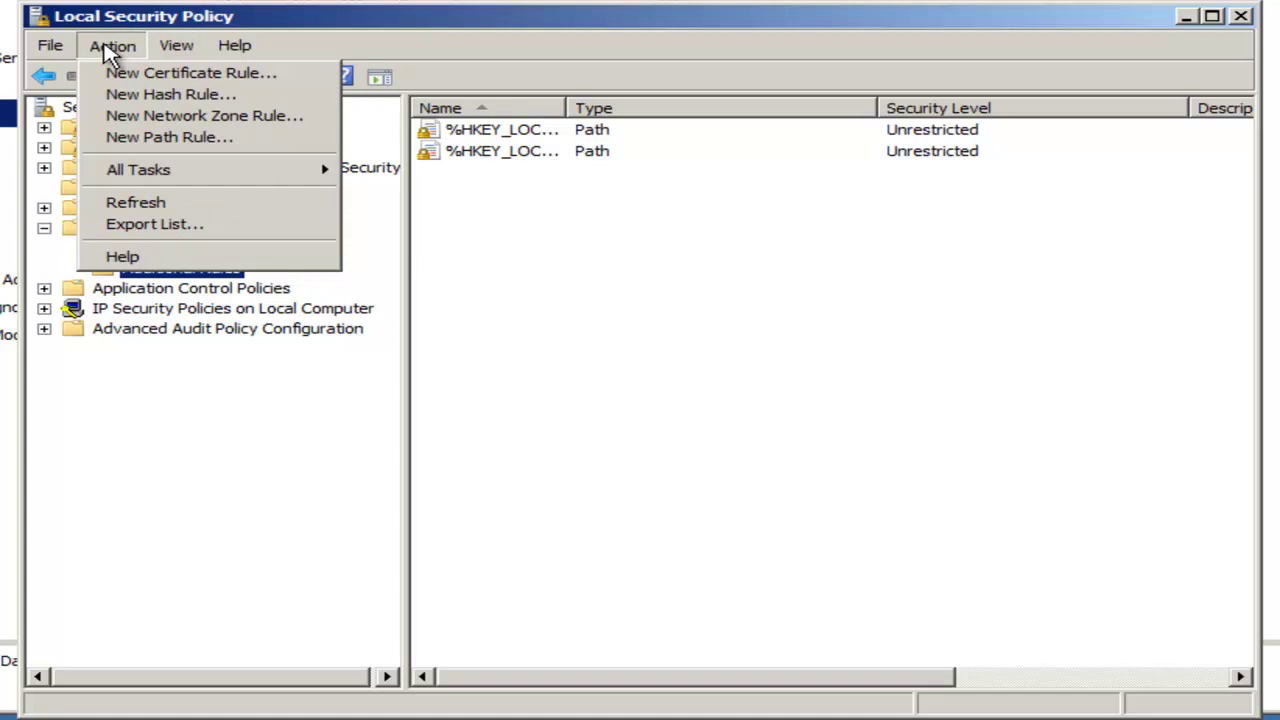
click(646, 277)
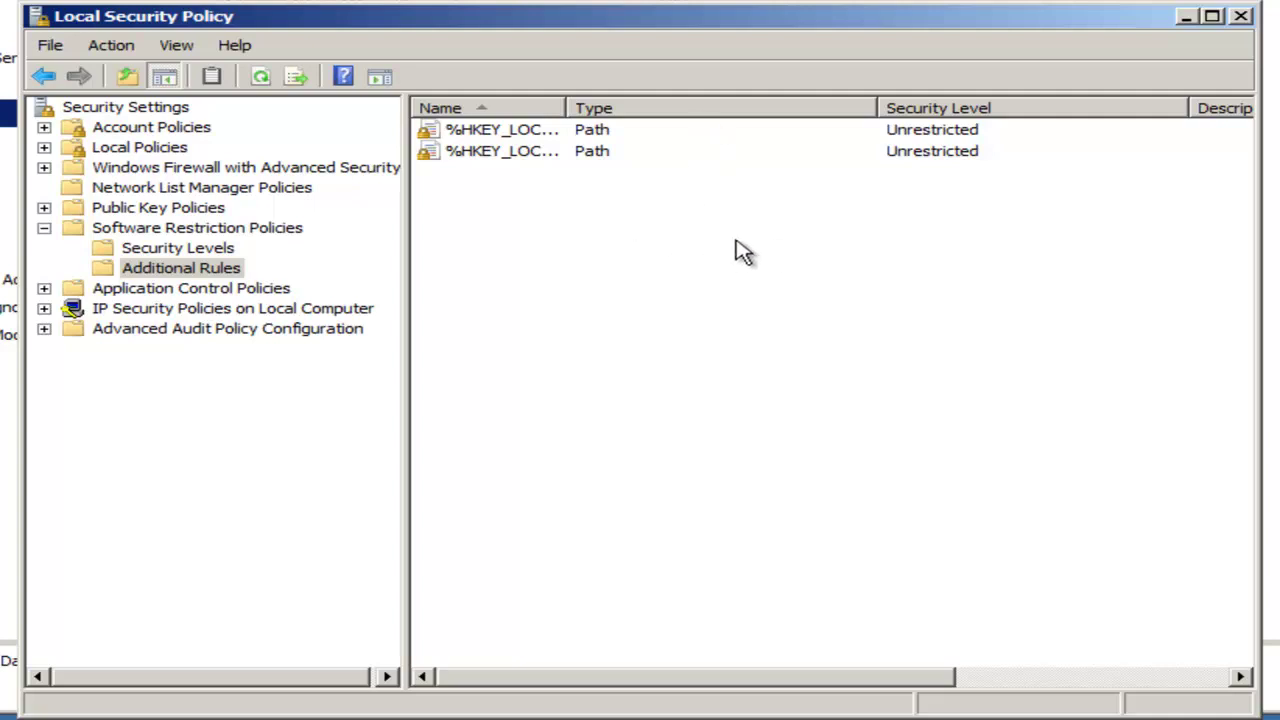
click(114, 47)
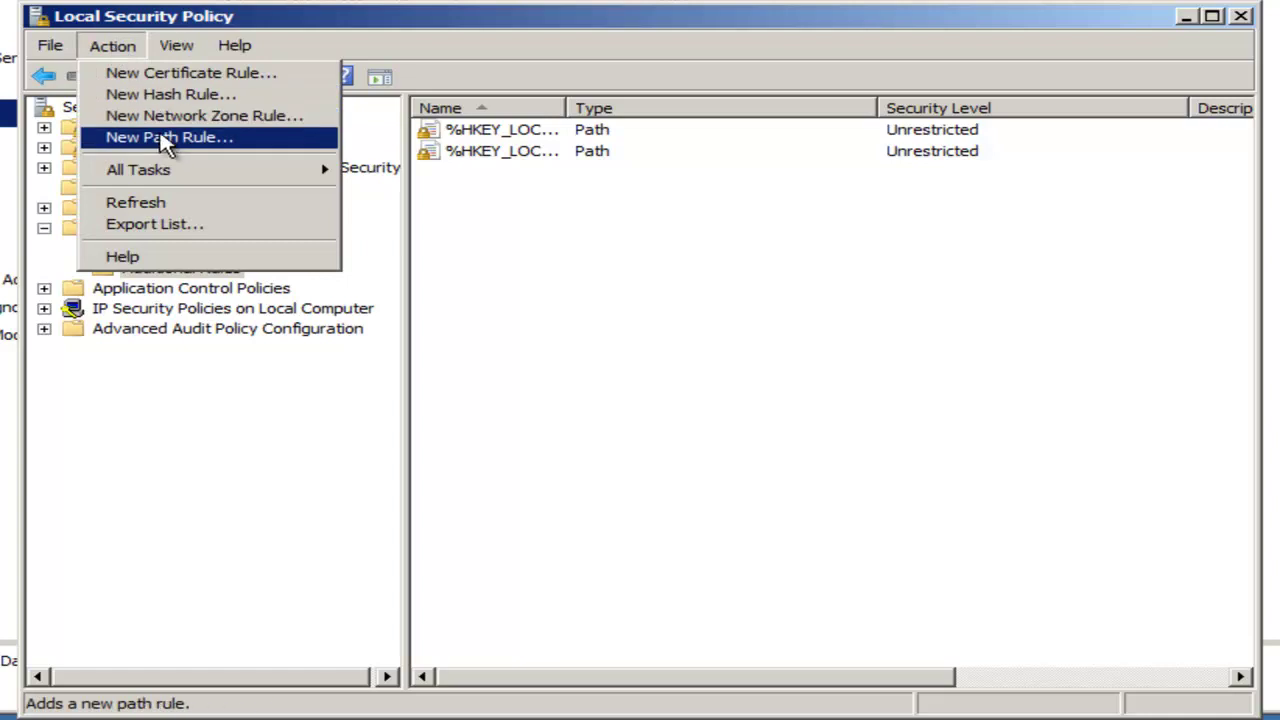
click(165, 139)
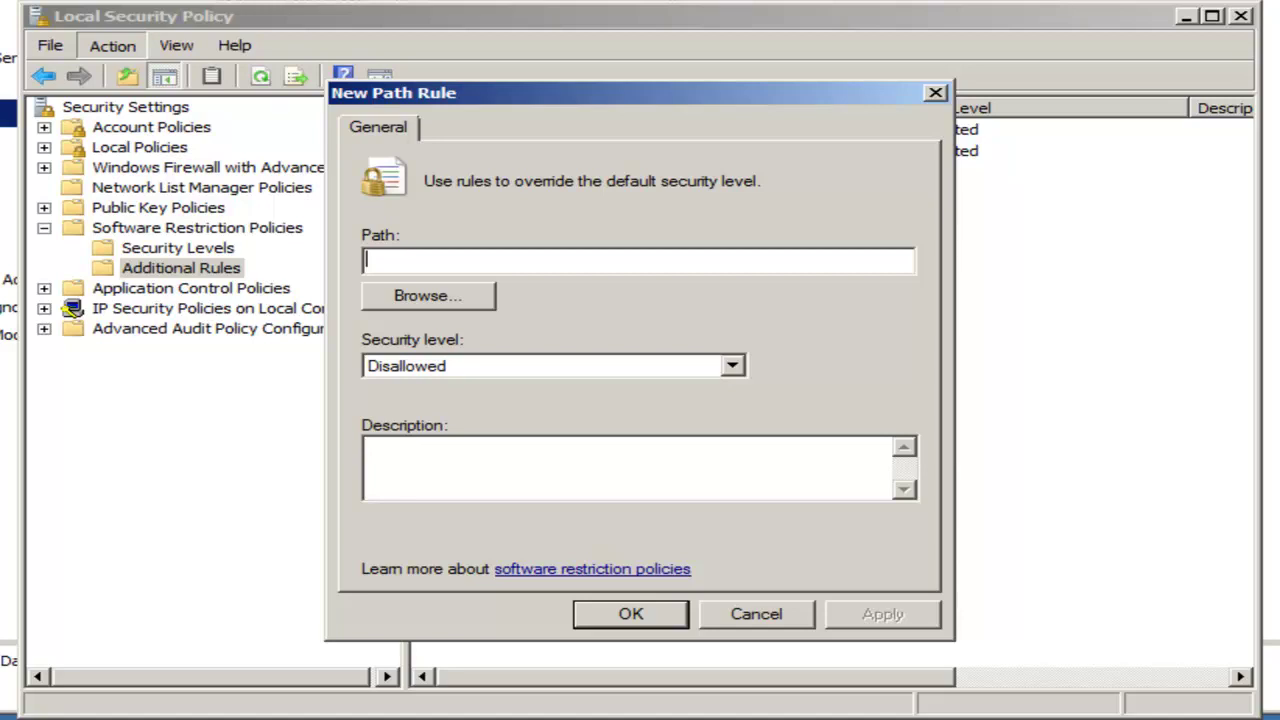
text(E:)
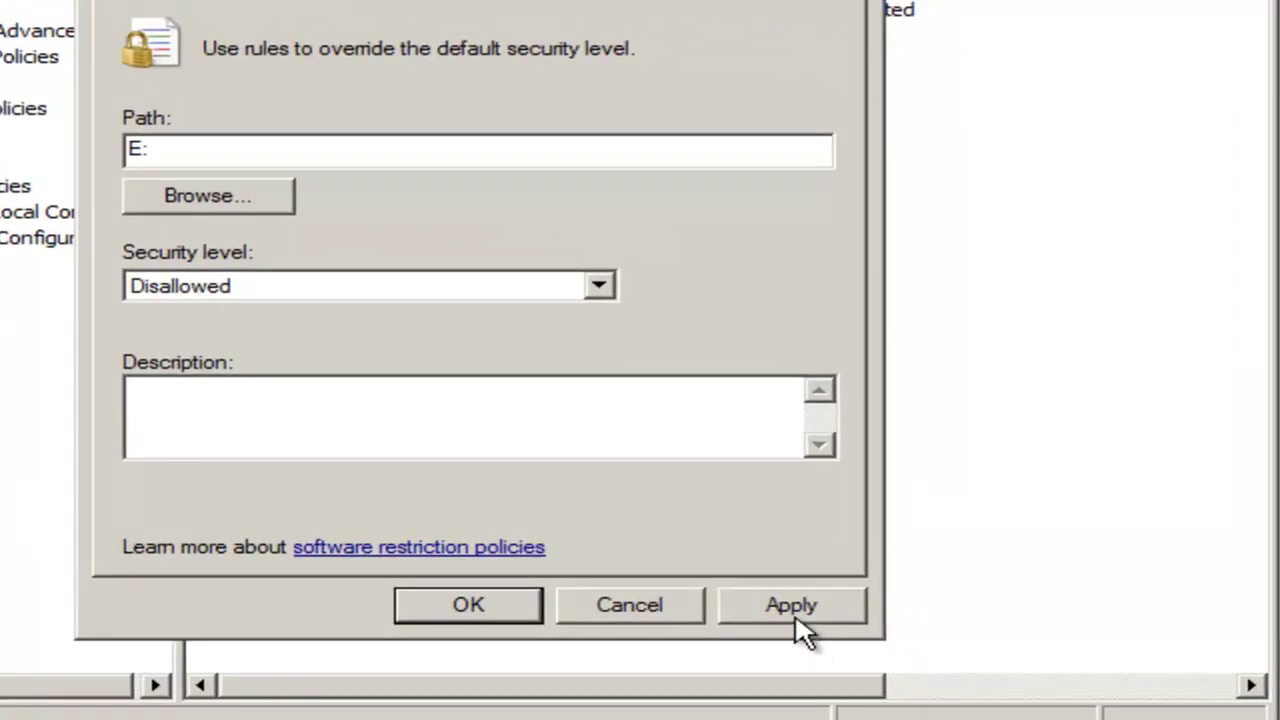
click(480, 609)
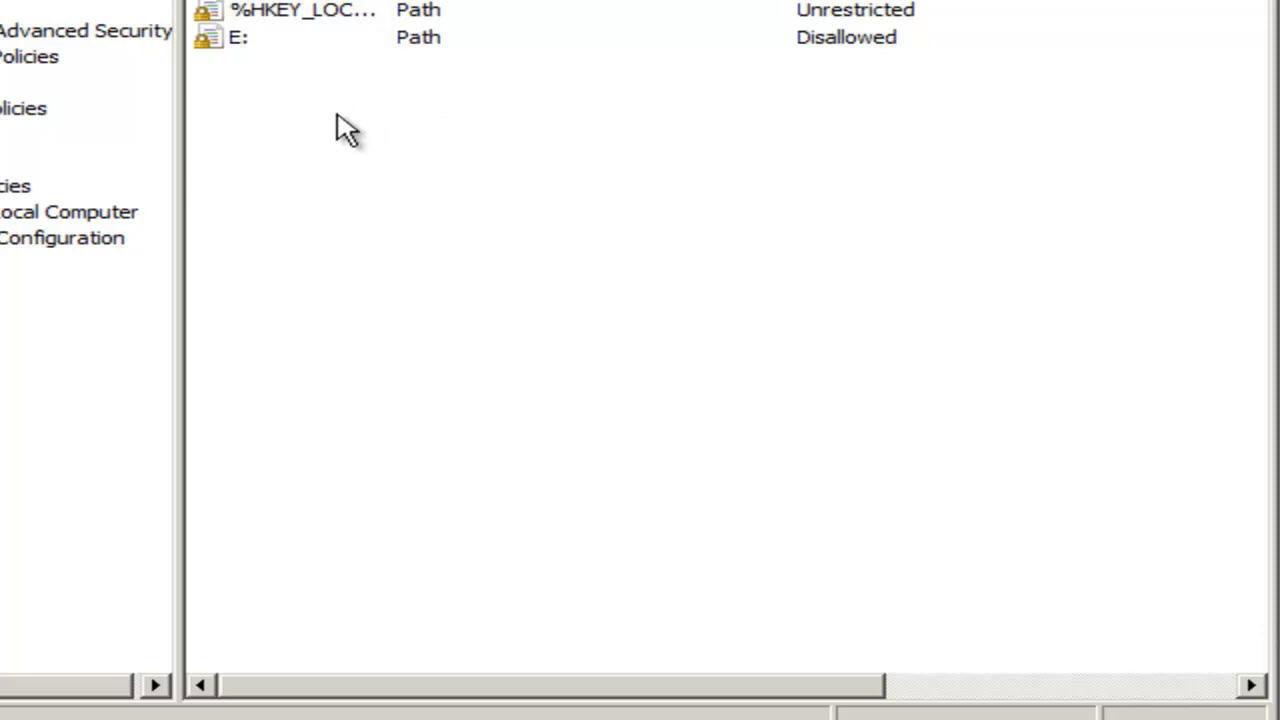
- Add a second path rule for f: with the Disallowed security level
right_click(267, 105)
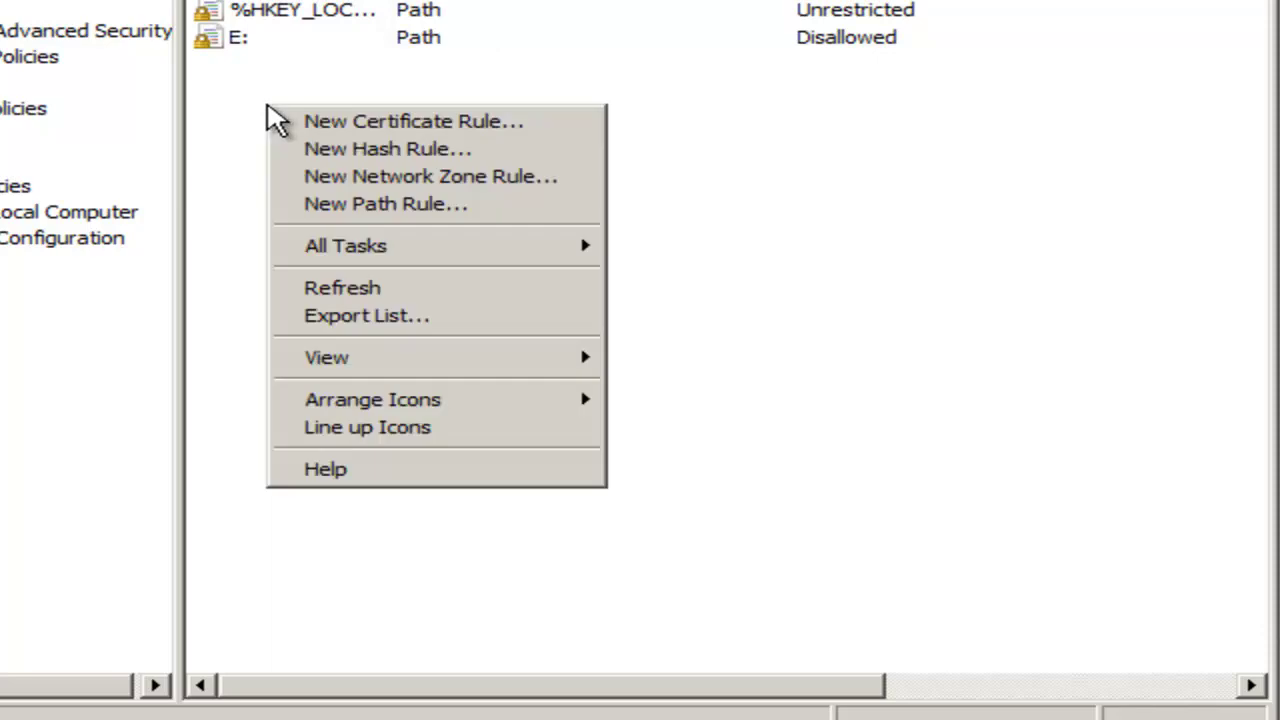
click(400, 203)
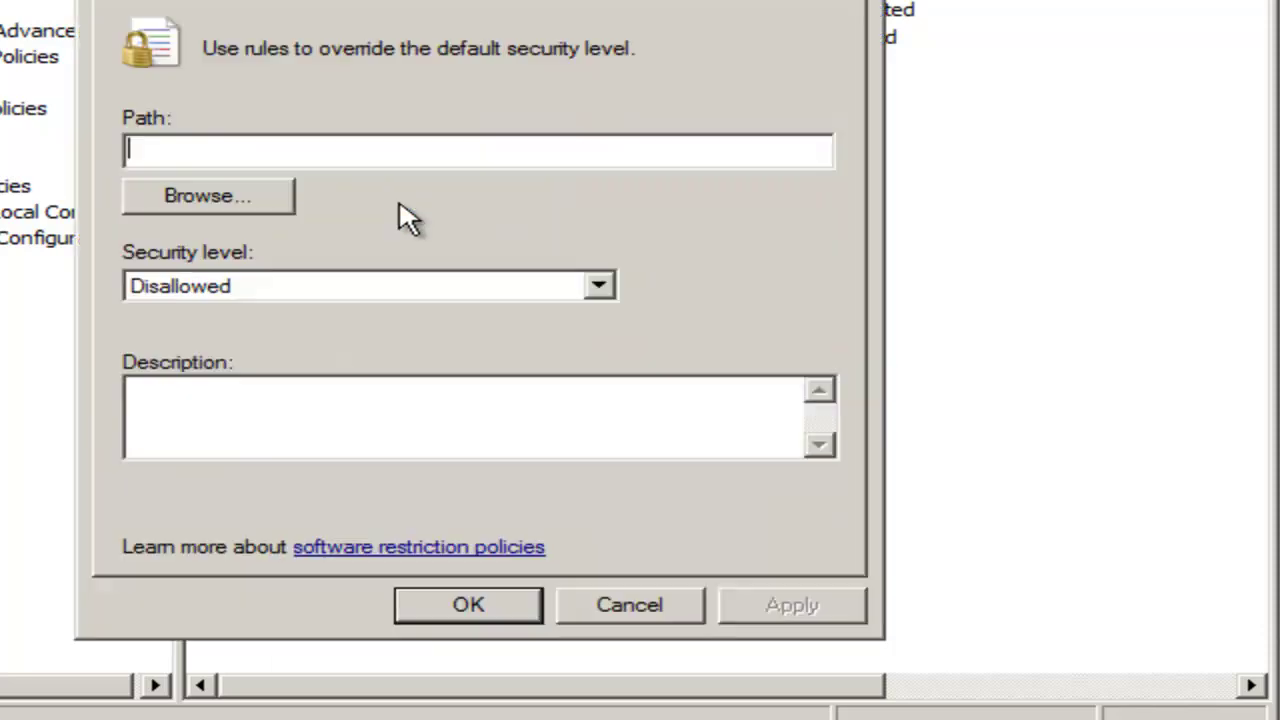
text(f:)
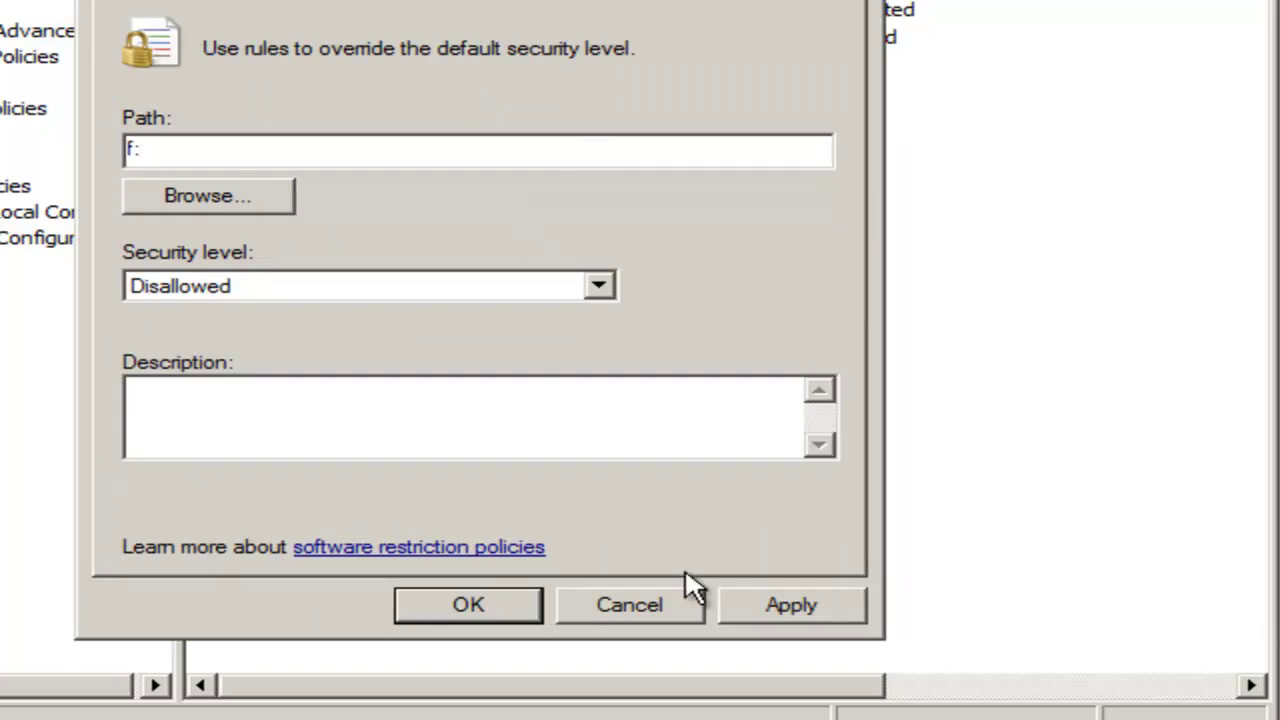
click(480, 608)
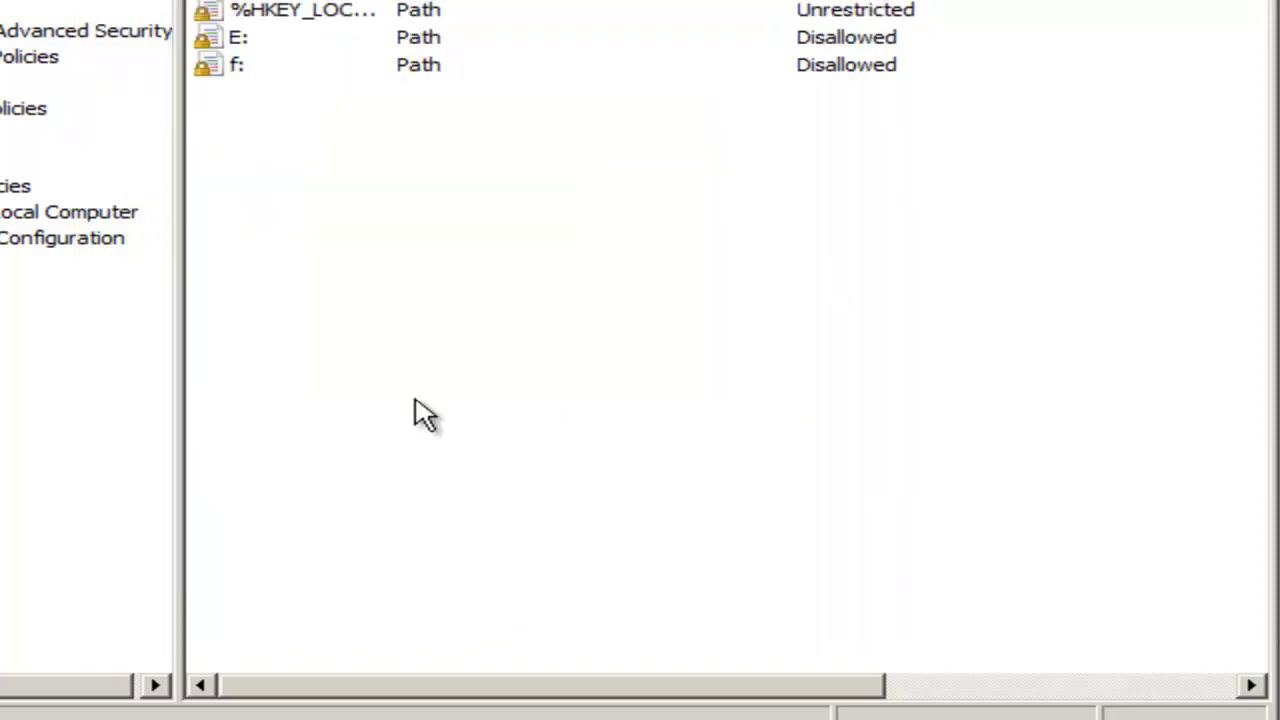
- Add a third path rule for g: with the Disallowed security level
right_click(237, 119)
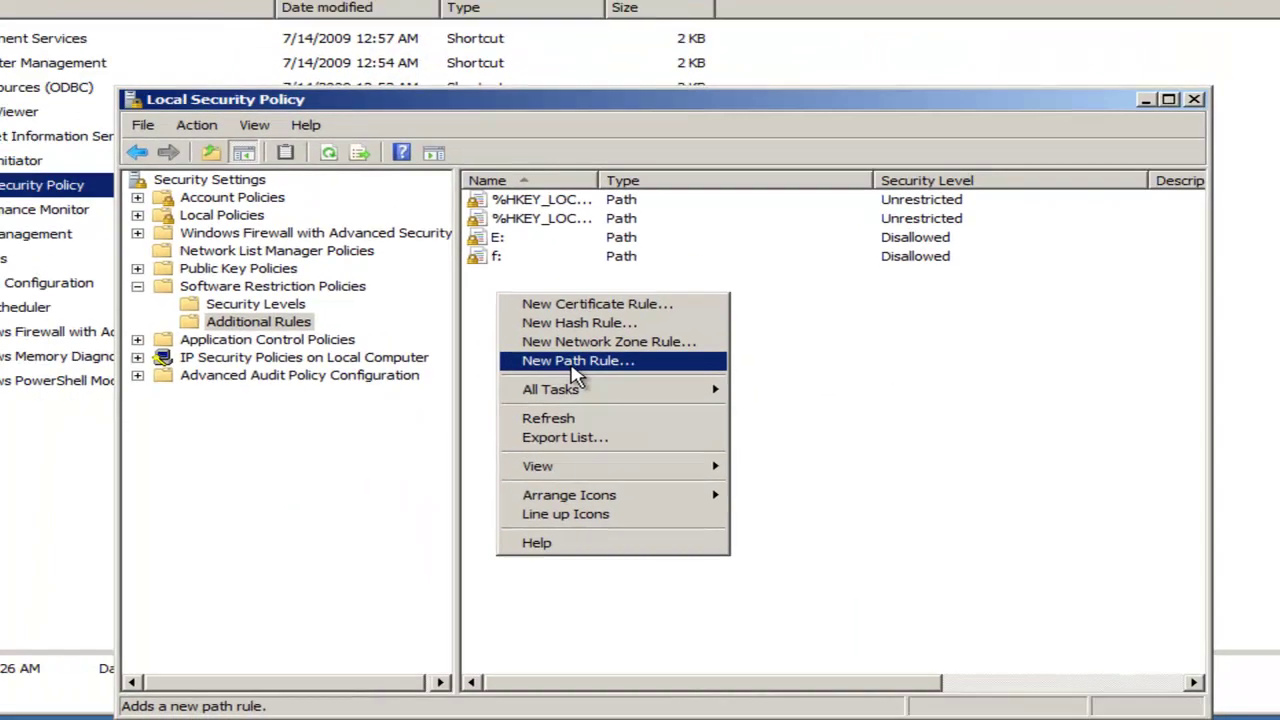
click(335, 226)
text(g:)
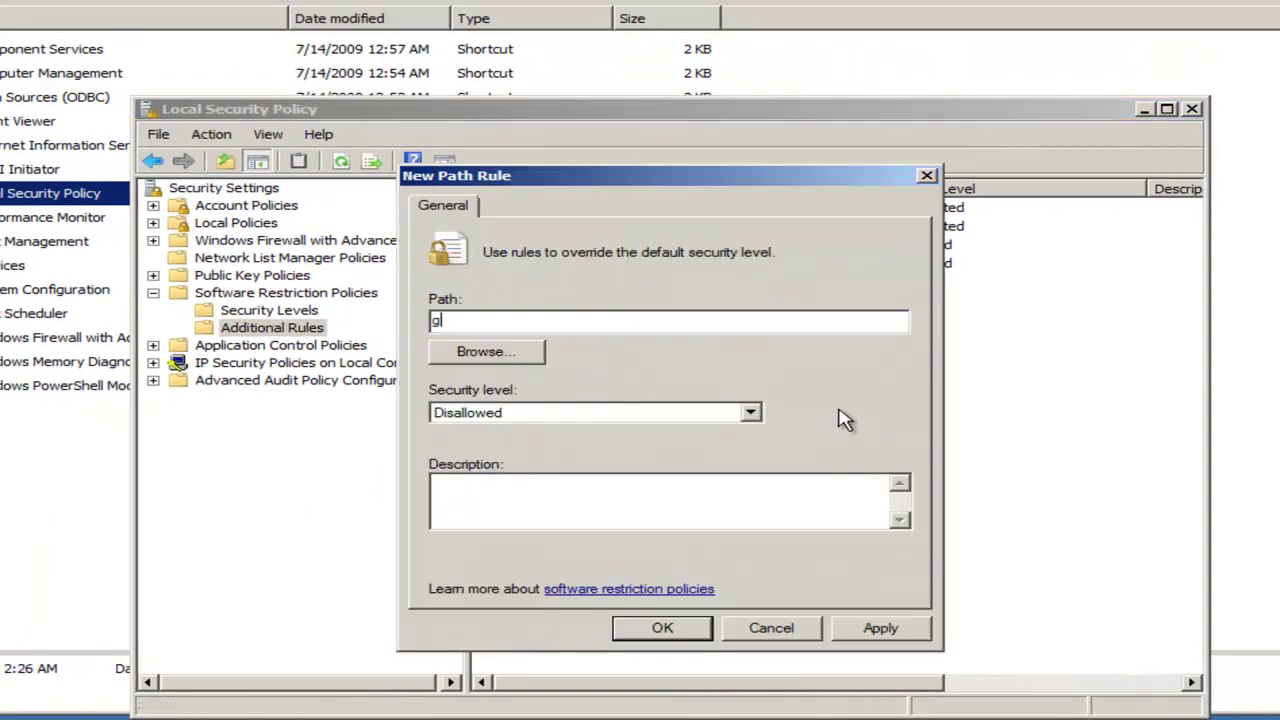
click(640, 627)
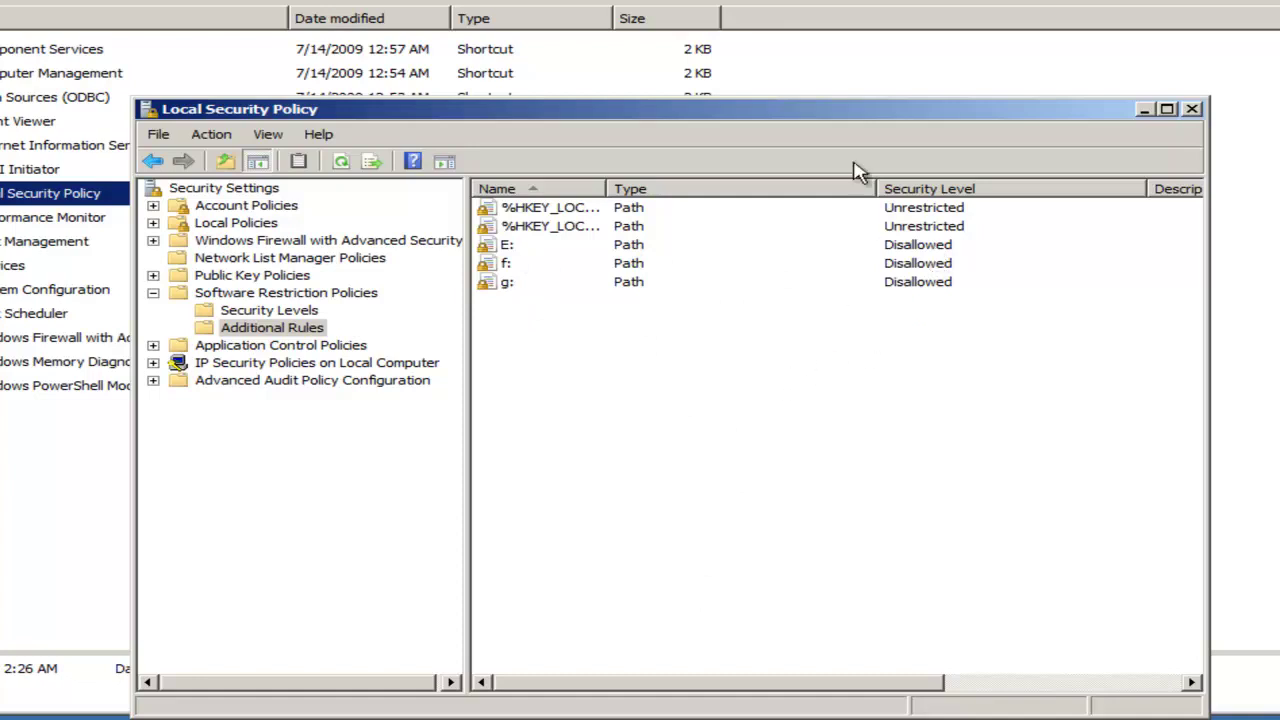
drag(803, 109, 736, 13)
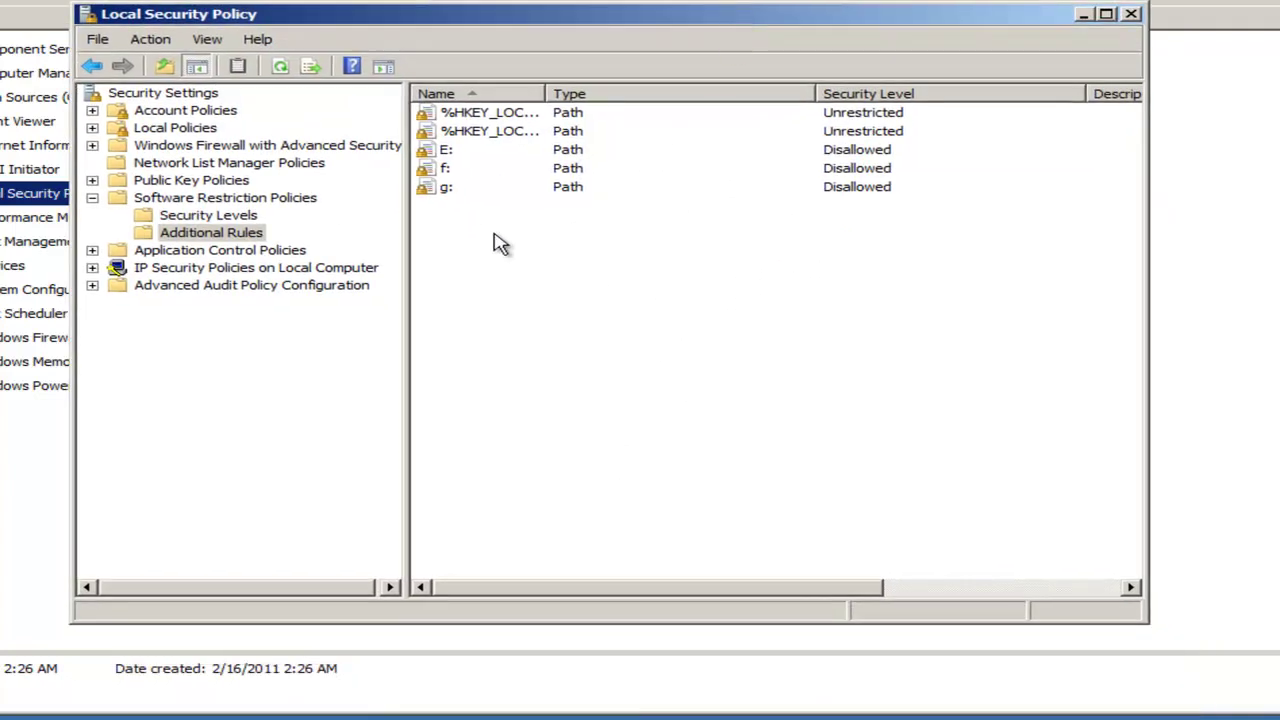
- Permanently delete the g:, f: and E: path rules from the Additional Rules
right_click(438, 190)
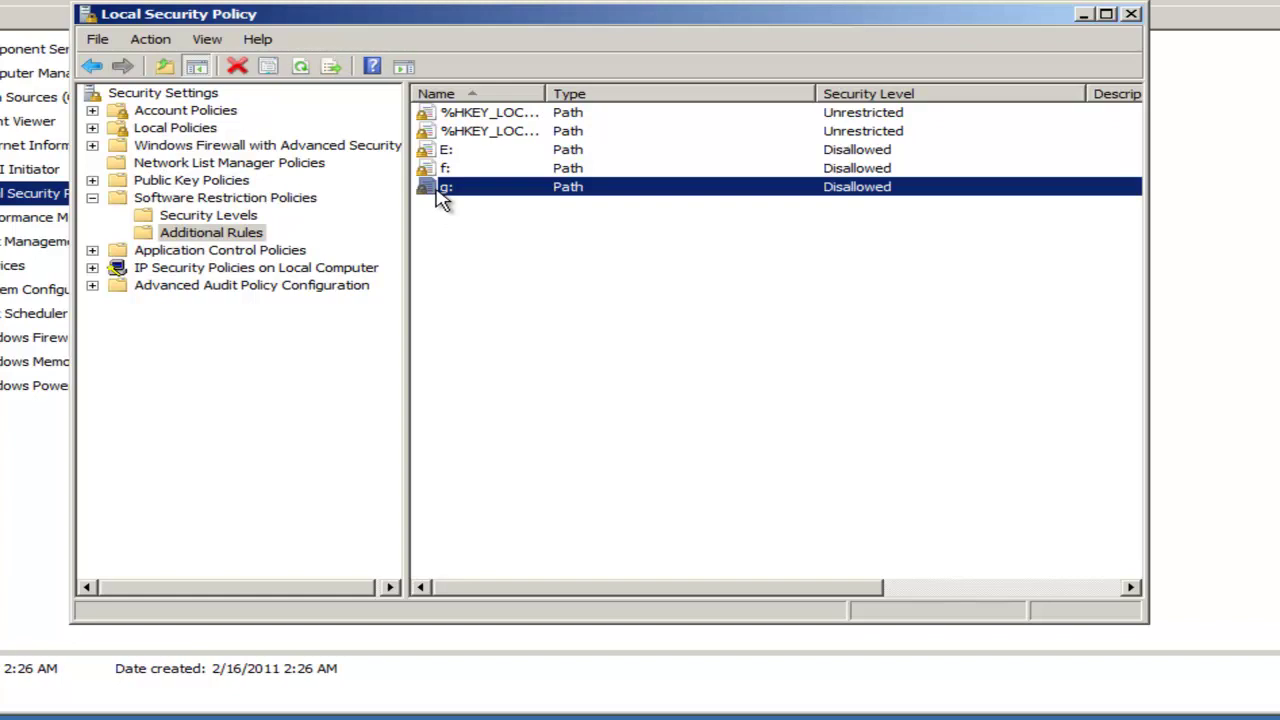
click(489, 203)
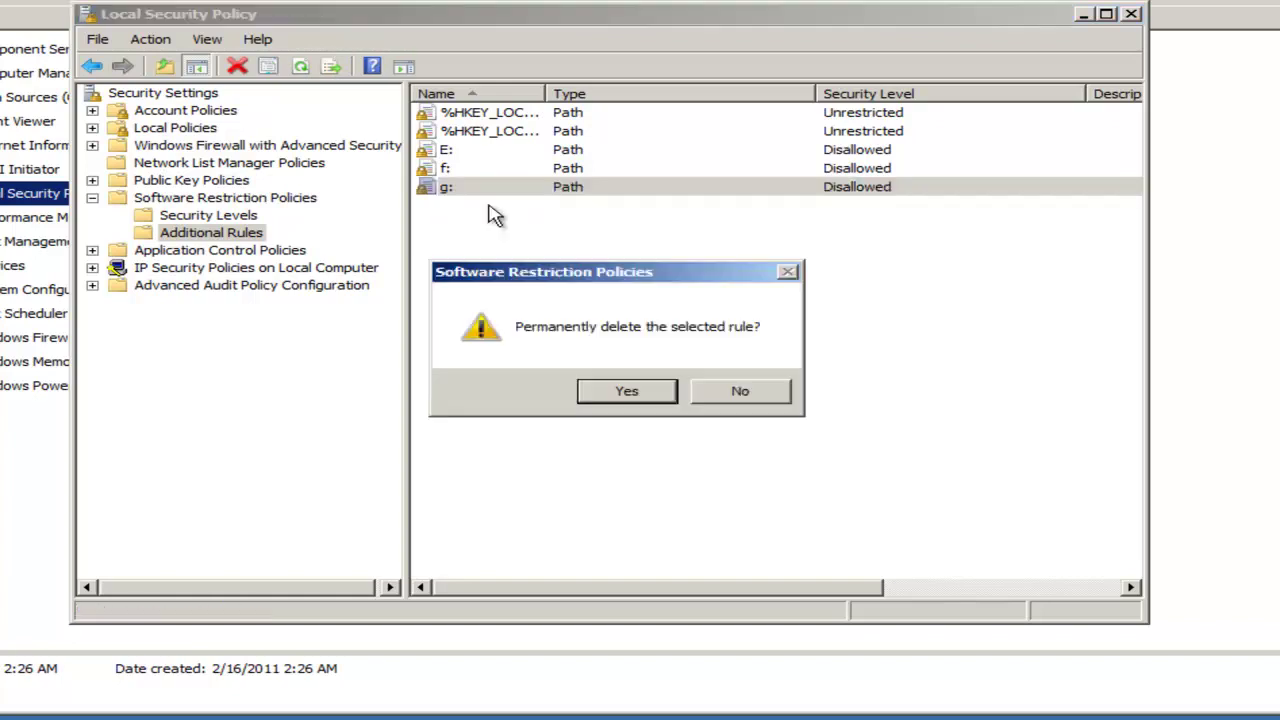
click(643, 394)
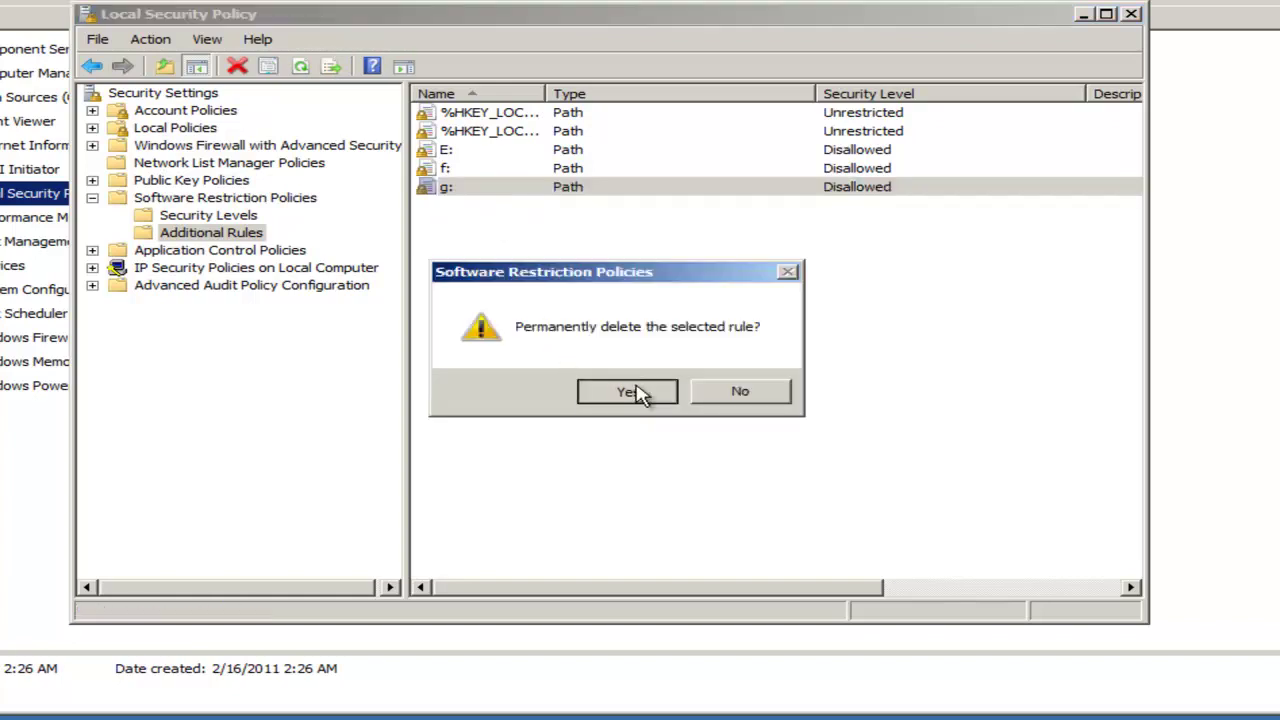
right_click(442, 167)
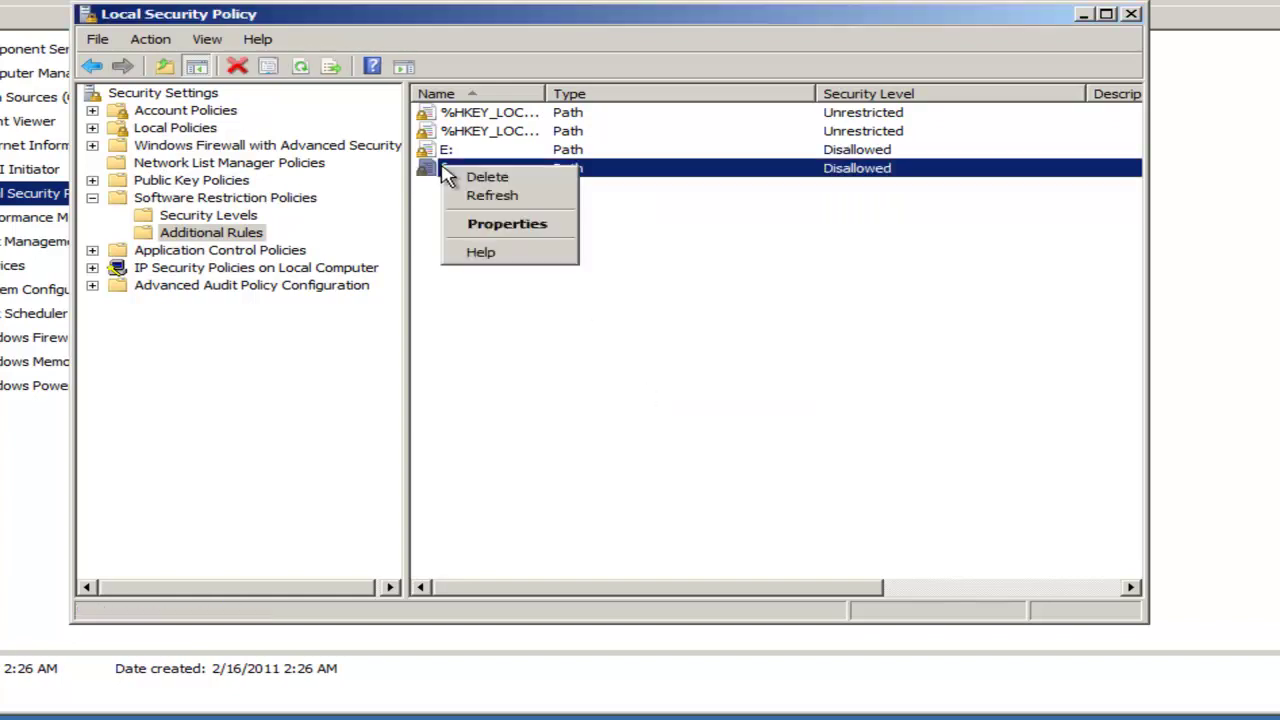
click(508, 179)
click(618, 390)
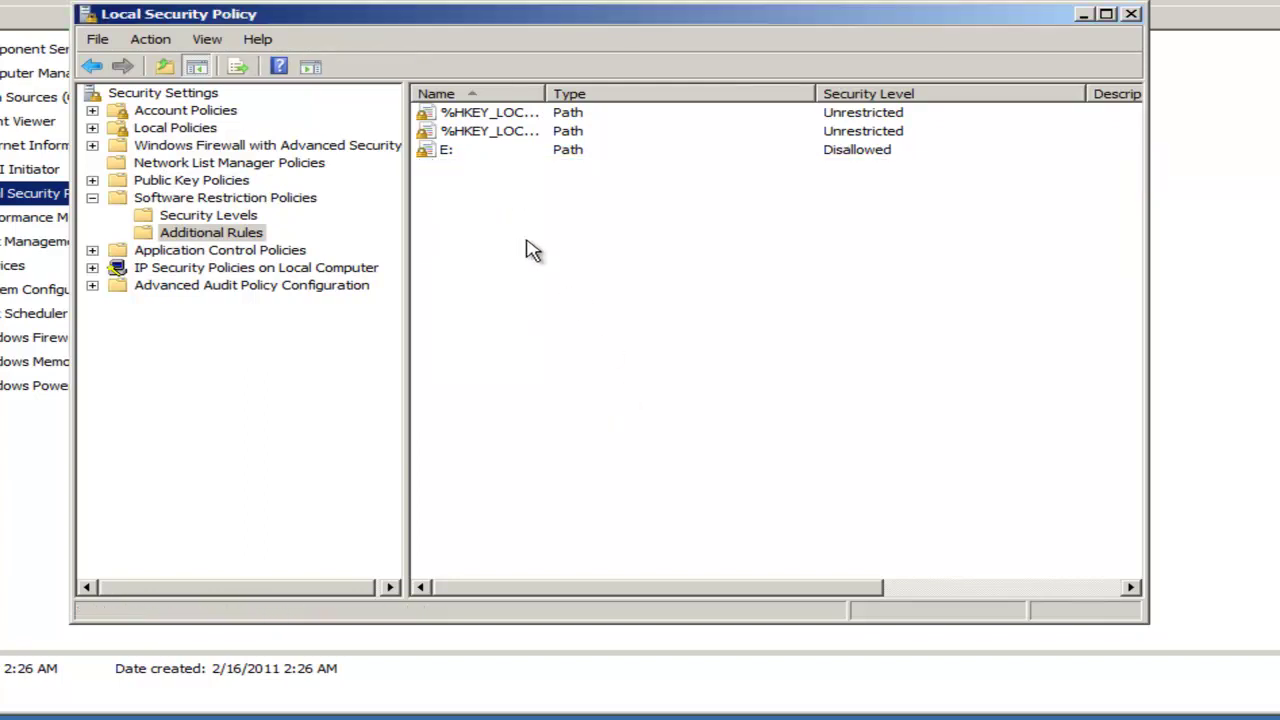
right_click(440, 152)
click(466, 162)
click(626, 391)
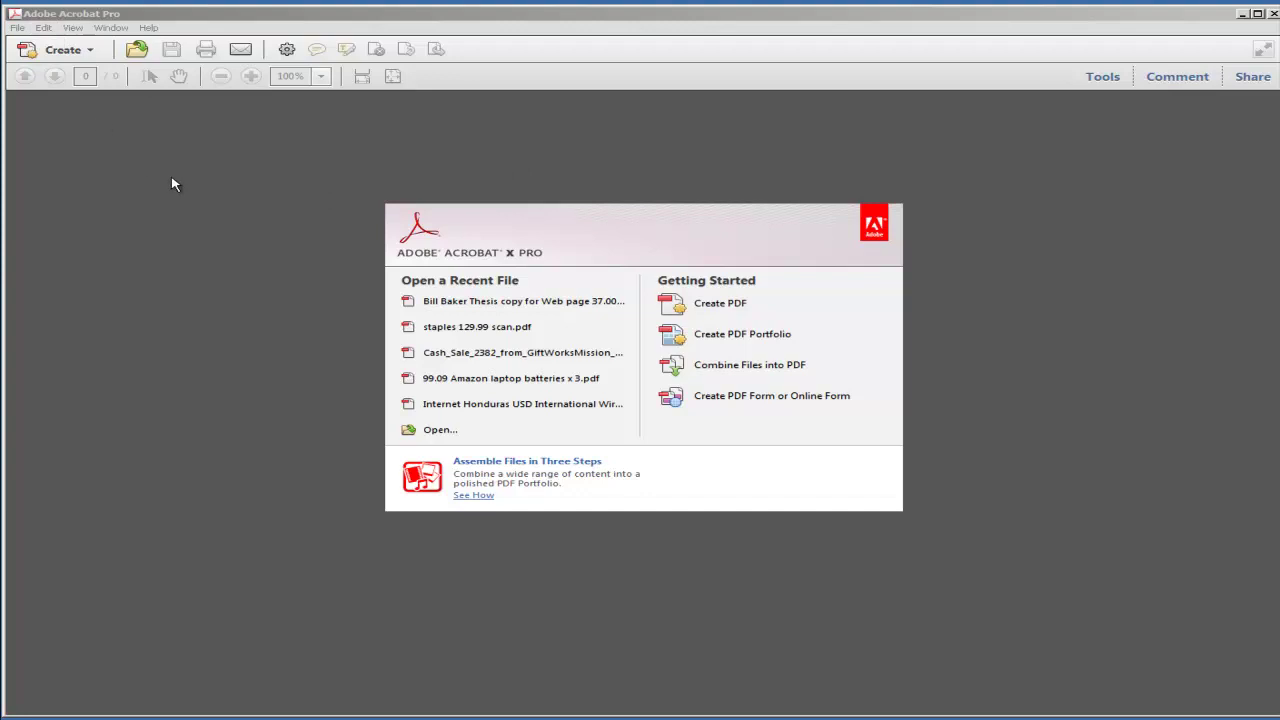
- Switch to Adobe Acrobat Pro and examine the JavaScript and Trust Manager categories of its preferences
click(42, 27)
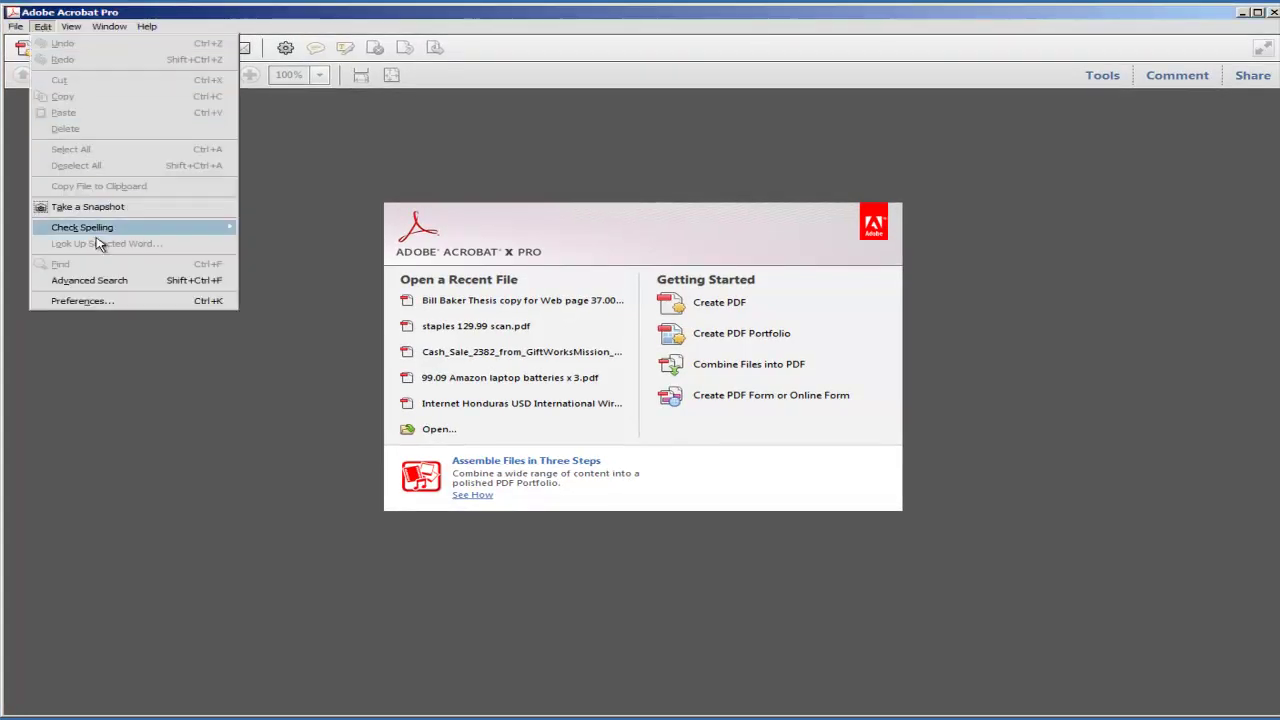
click(112, 309)
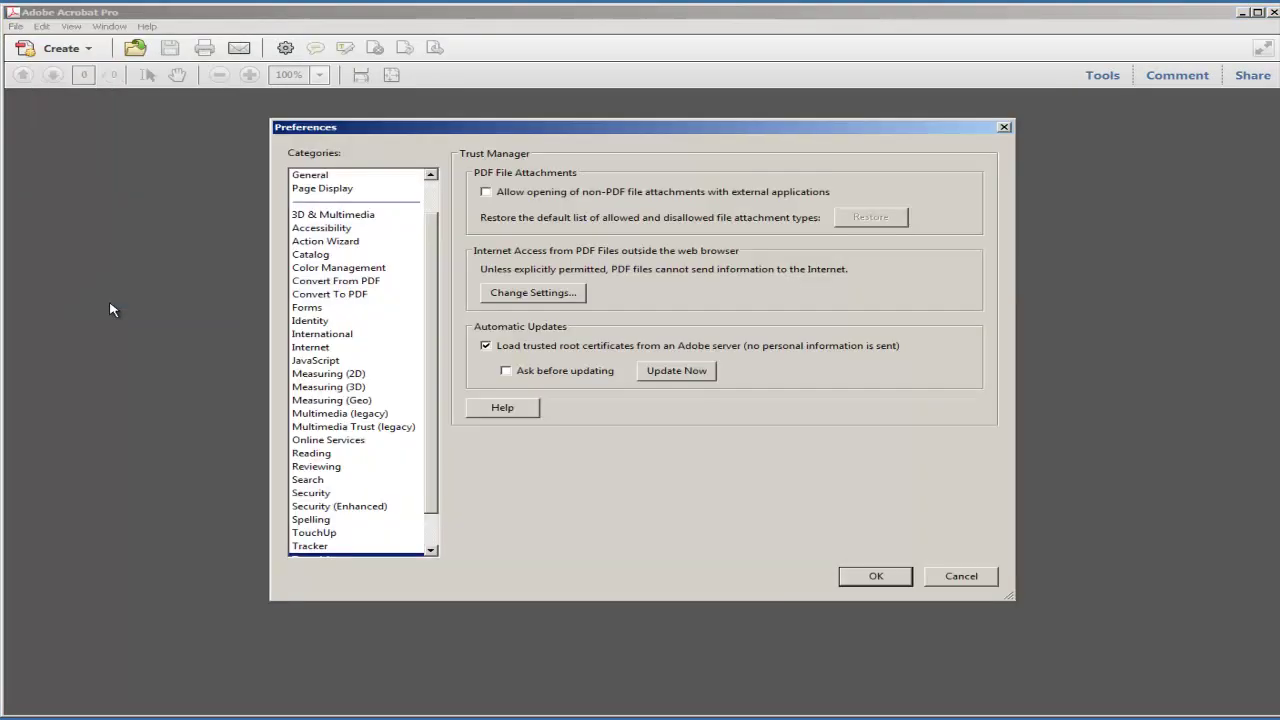
click(315, 361)
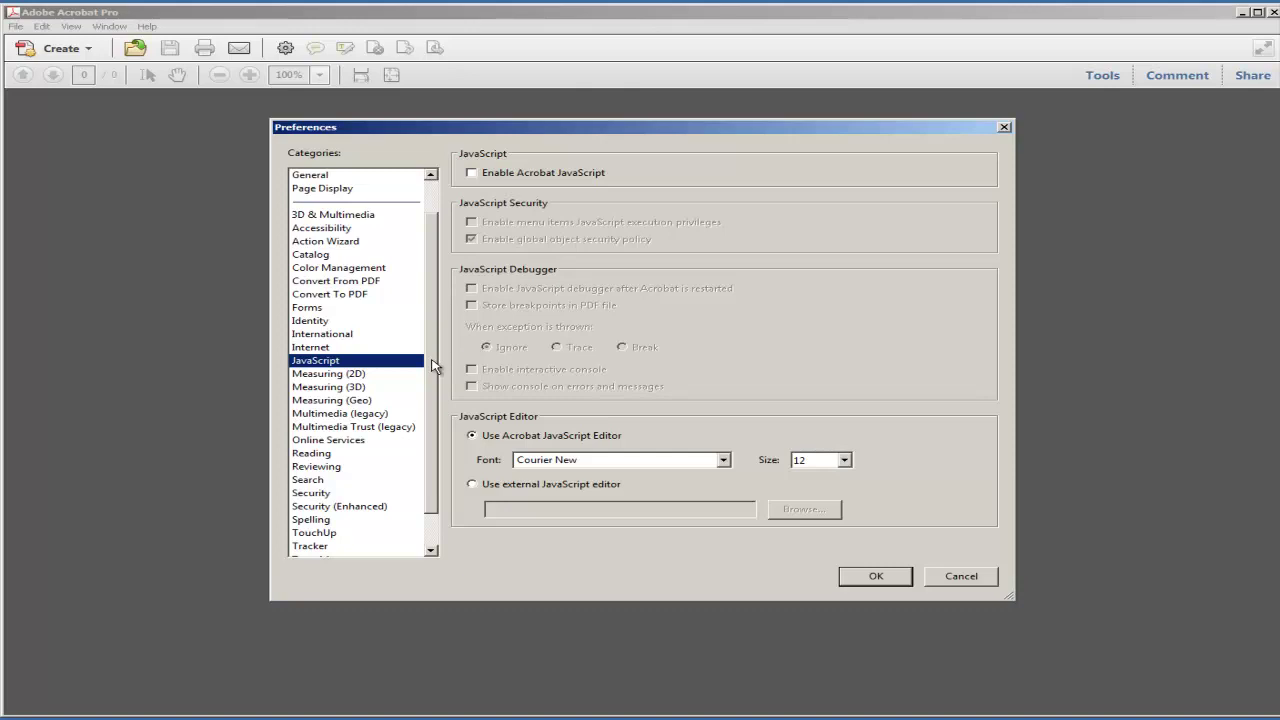
scroll(433, 367, down, 1)
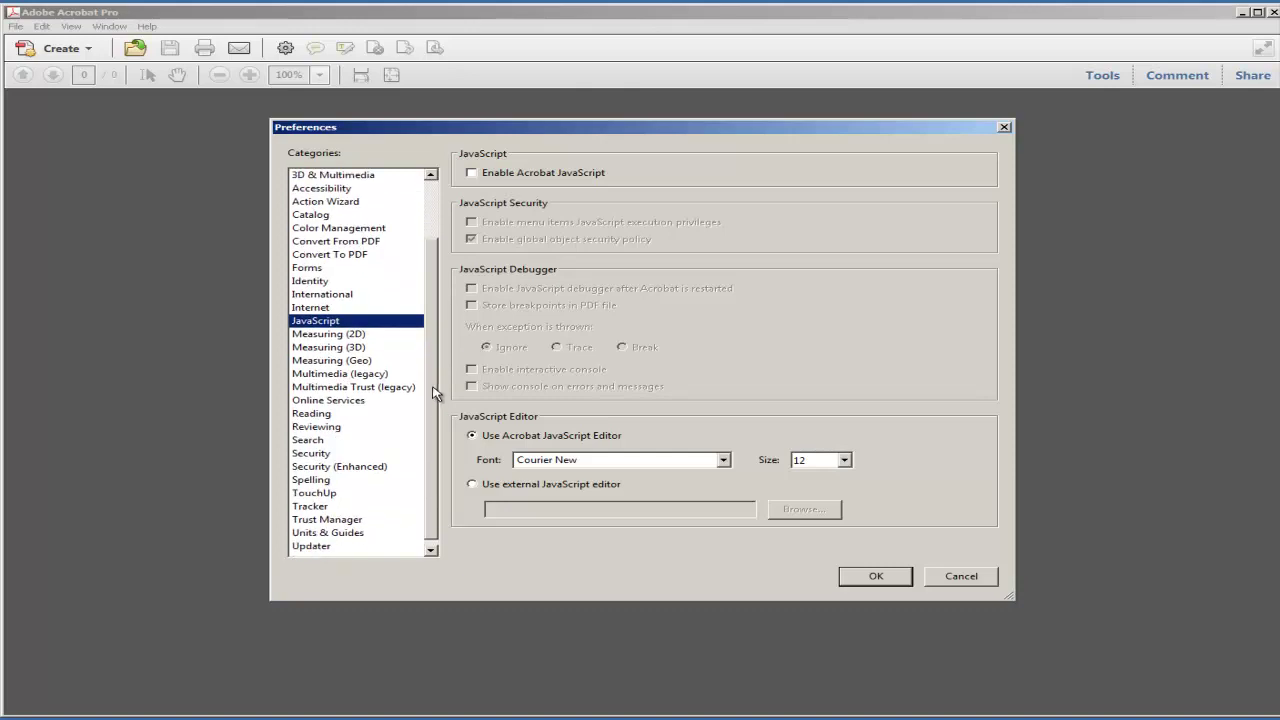
click(335, 520)
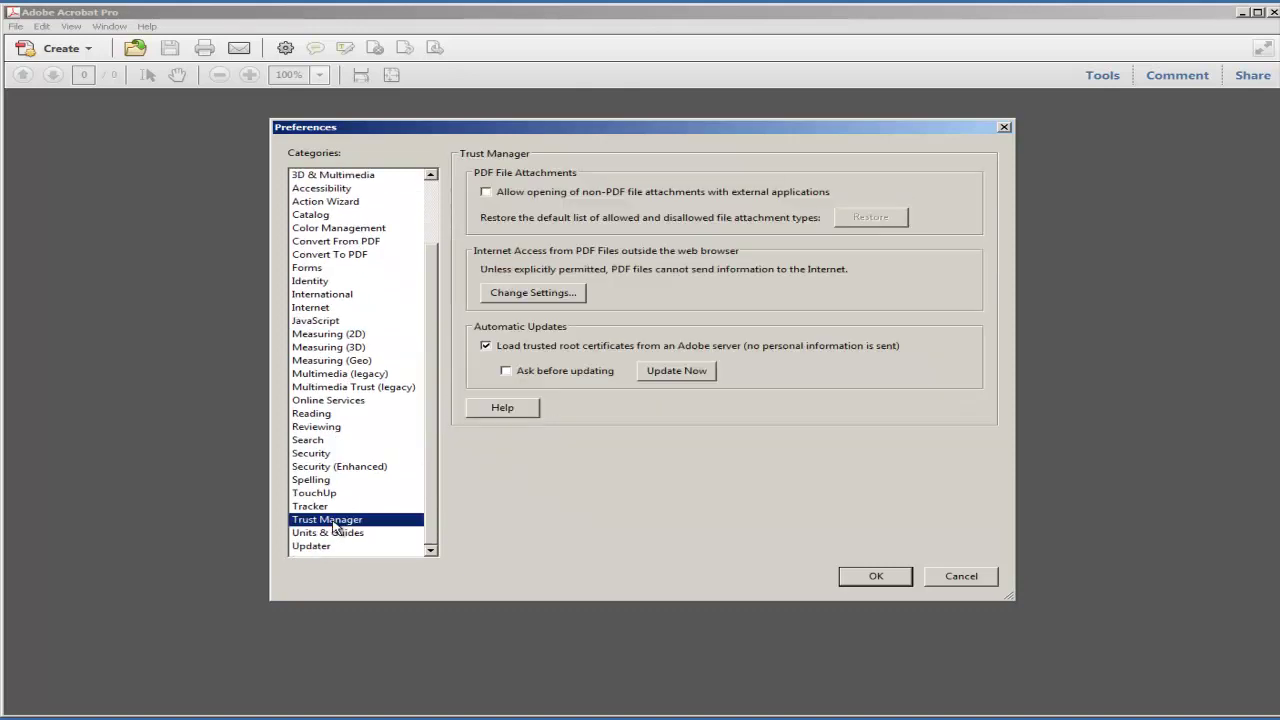
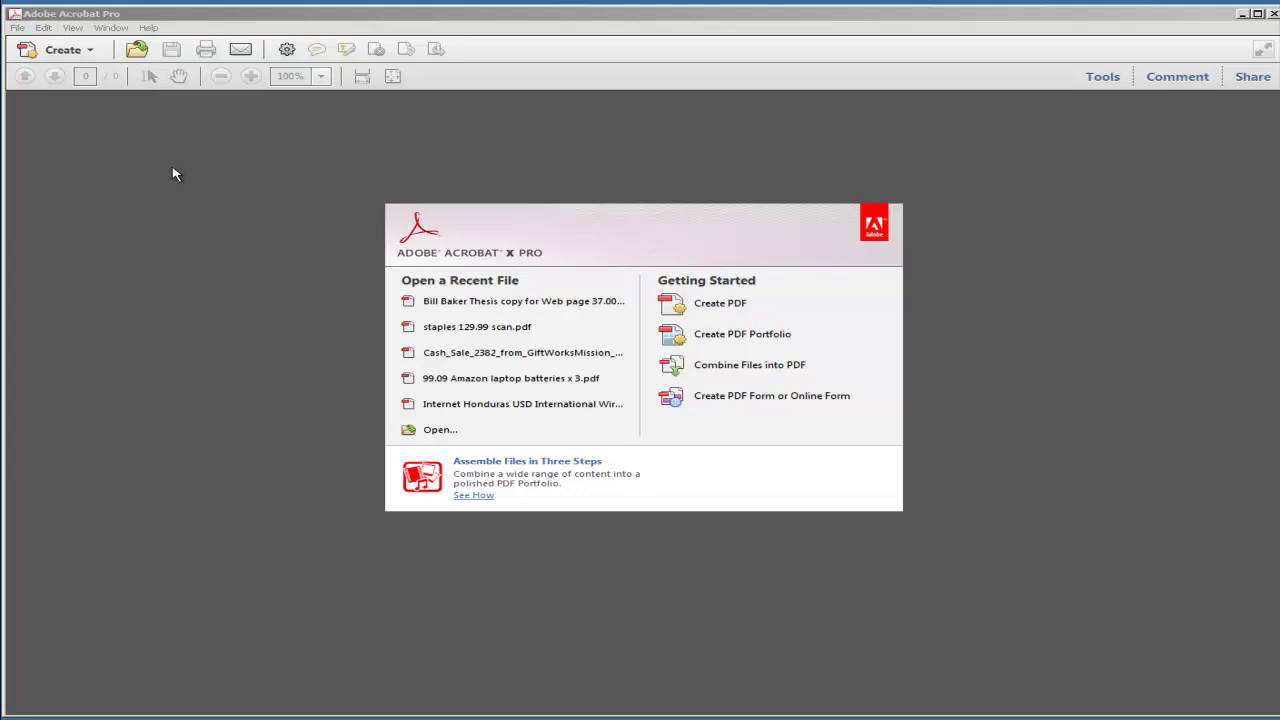
- Check the Acrobat JavaScript enabling option and the Trust Manager's non-PDF attachment option in the preferences, and accept the dialog
click(44, 29)
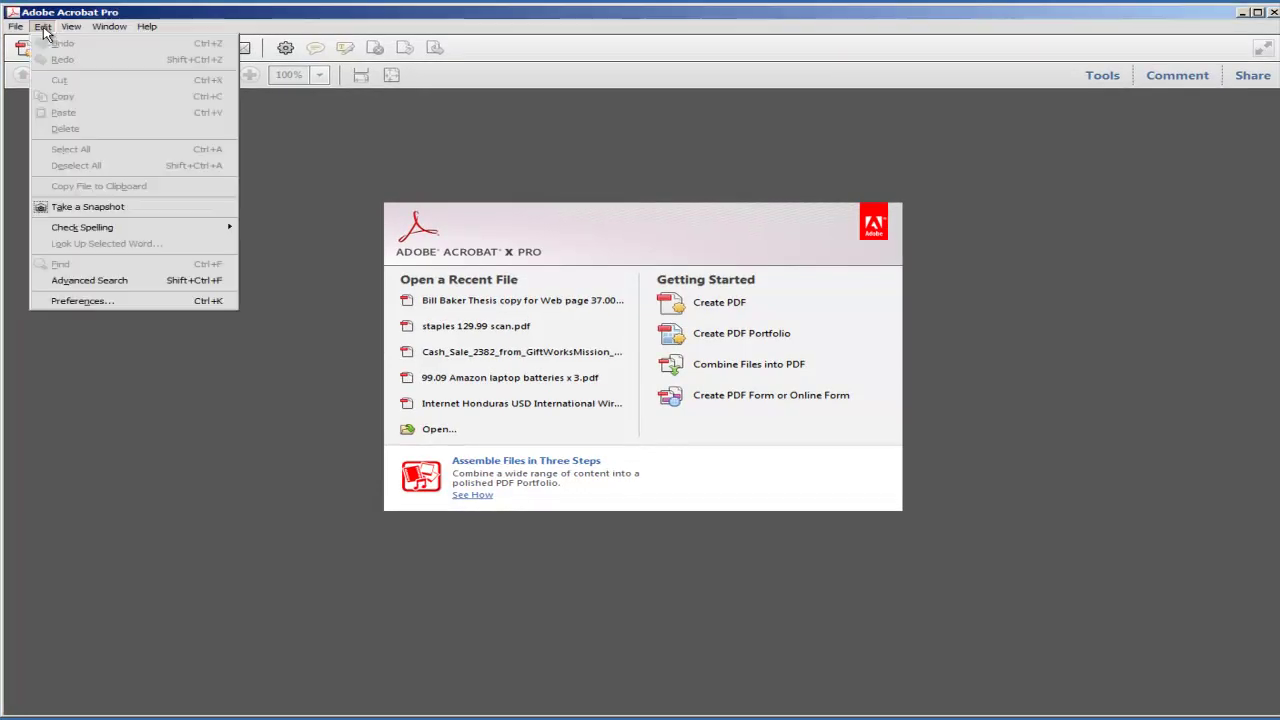
click(112, 309)
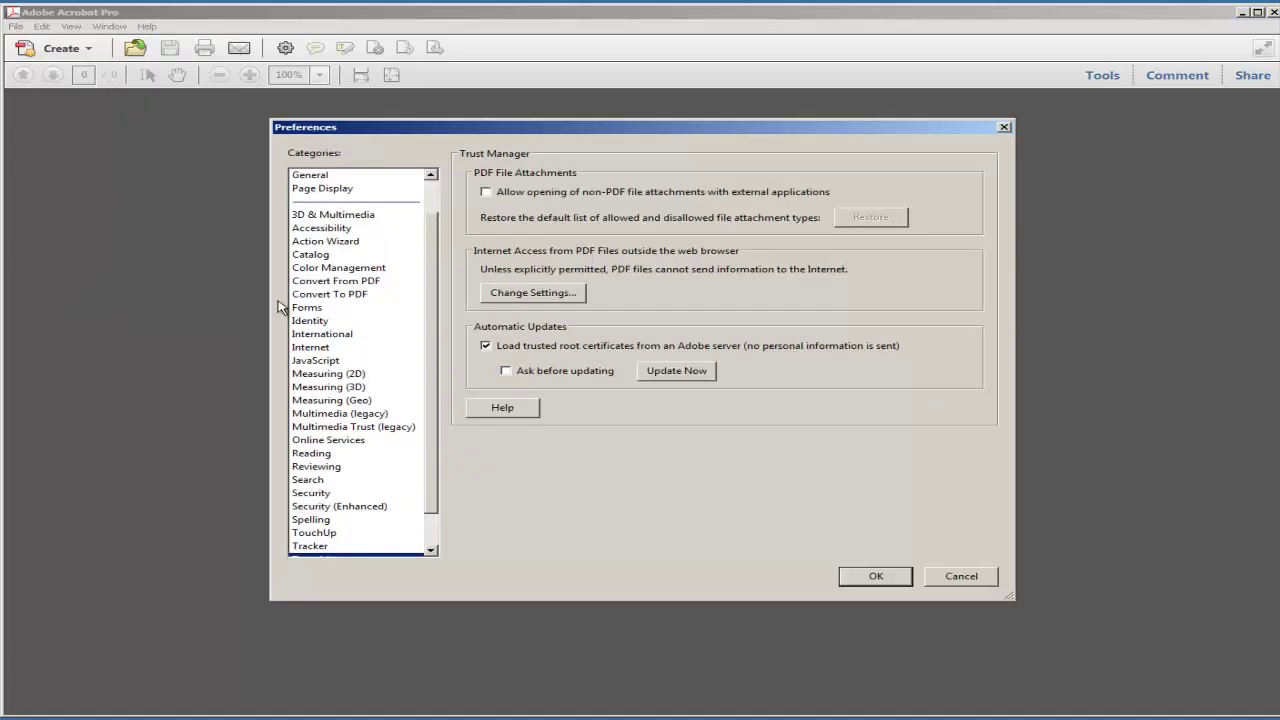
click(318, 360)
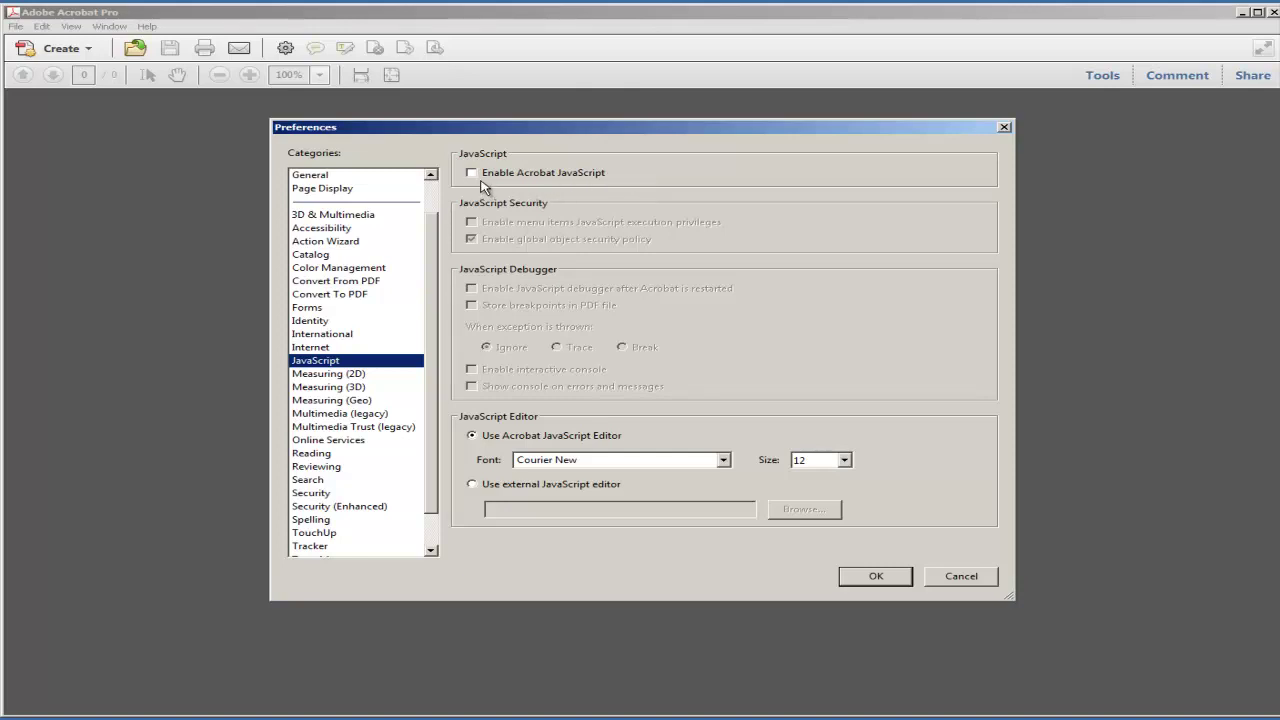
scroll(432, 366, down, 1)
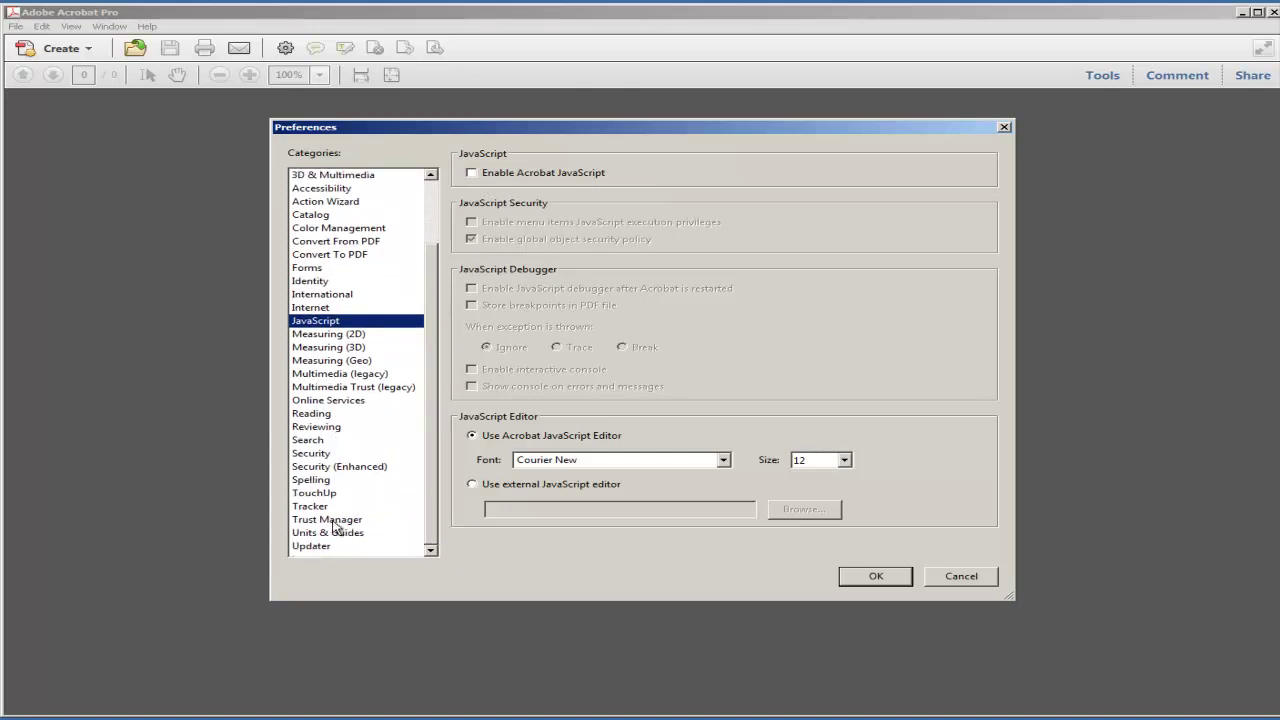
click(336, 520)
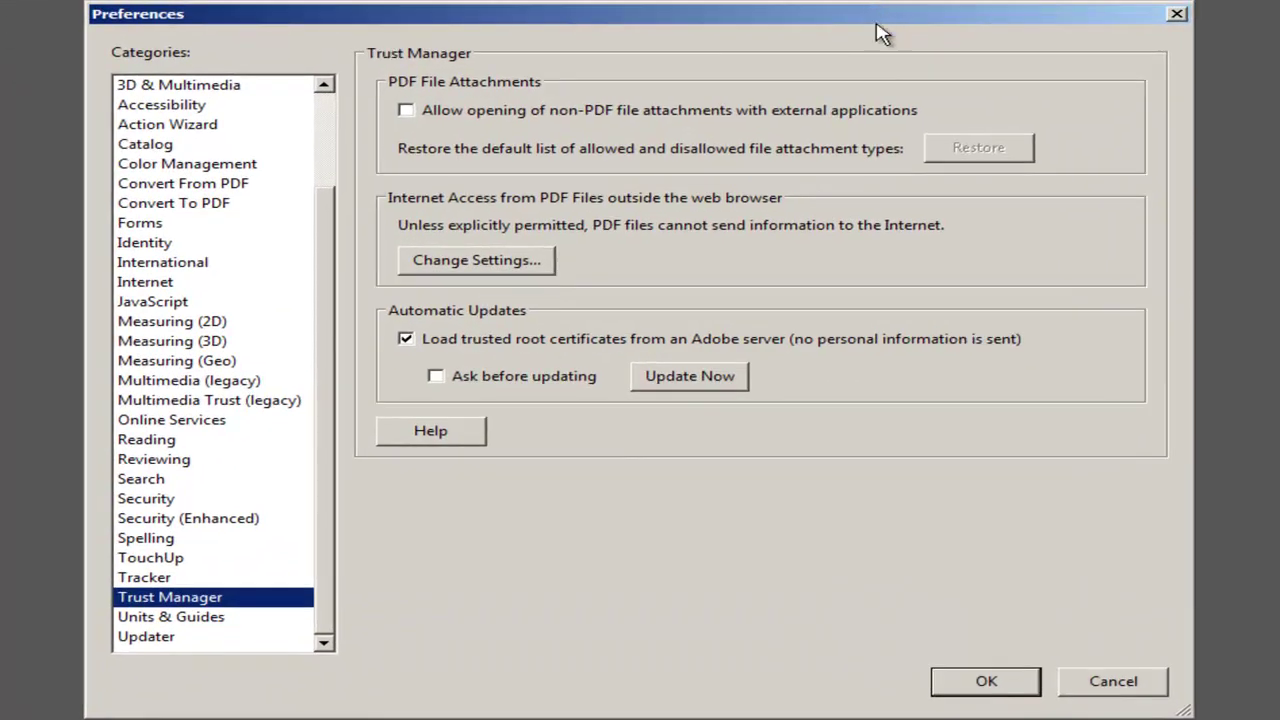
click(986, 681)
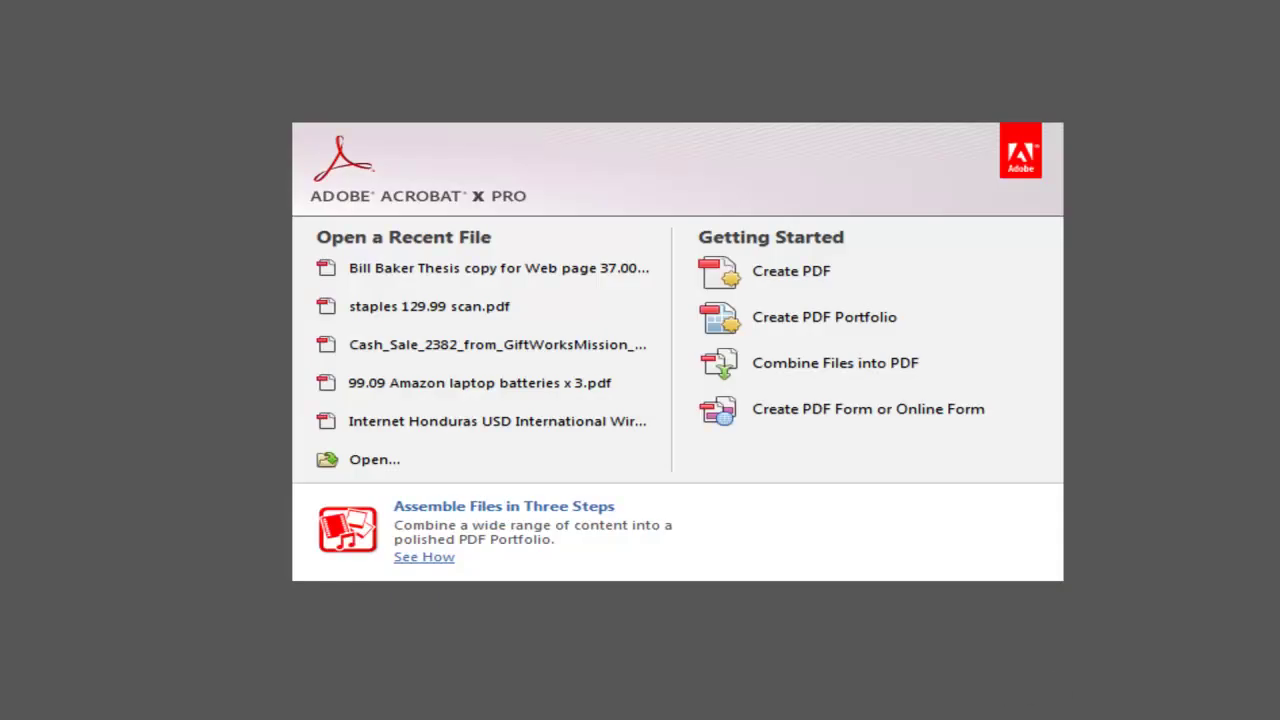